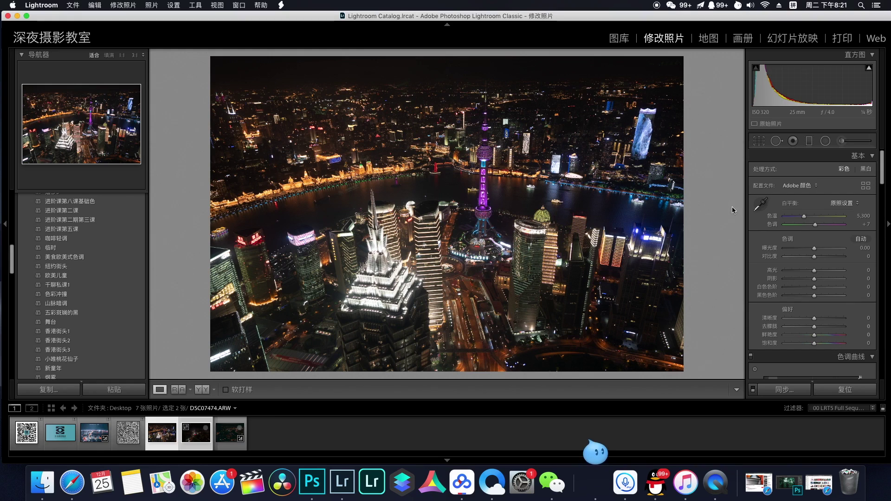
- Apply Upright Auto in Transform so the TV tower and skyscrapers stand straight
{"action": "mouse_move", "coordinate": [882, 176]}
{"action": "left_mouse_down"}
{"action": "mouse_move", "coordinate": [882, 327]}
{"action": "mouse_move", "coordinate": [882, 167]}
{"action": "left_mouse_up"}
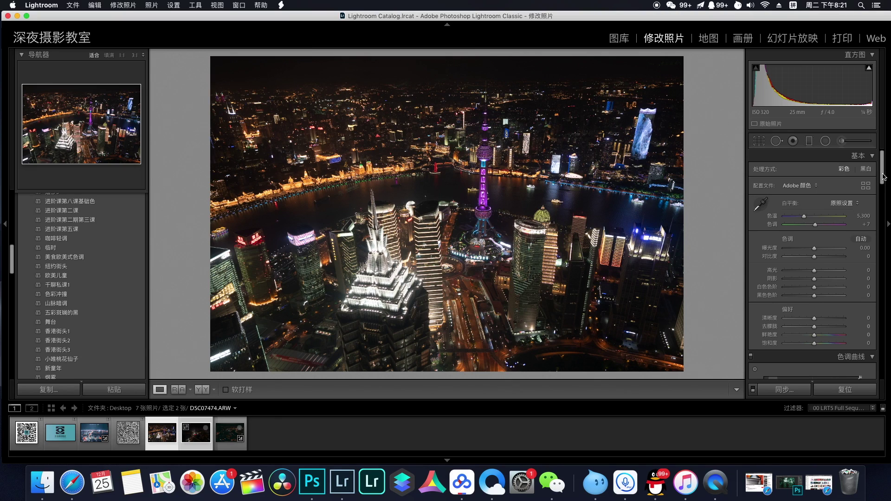
{"action": "left_click_drag", "start_coordinate": [883, 177], "coordinate": [885, 189]}
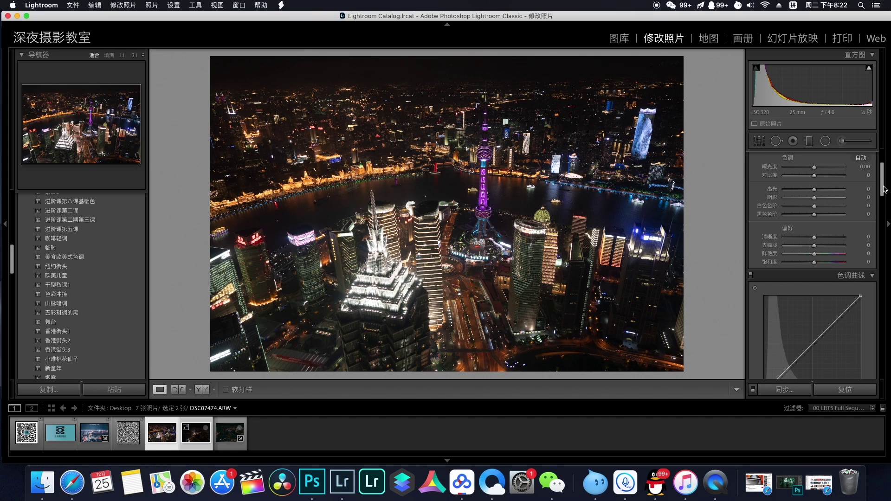
{"action": "mouse_move", "coordinate": [884, 188]}
{"action": "left_mouse_down"}
{"action": "mouse_move", "coordinate": [884, 172]}
{"action": "mouse_move", "coordinate": [883, 302]}
{"action": "left_mouse_up"}
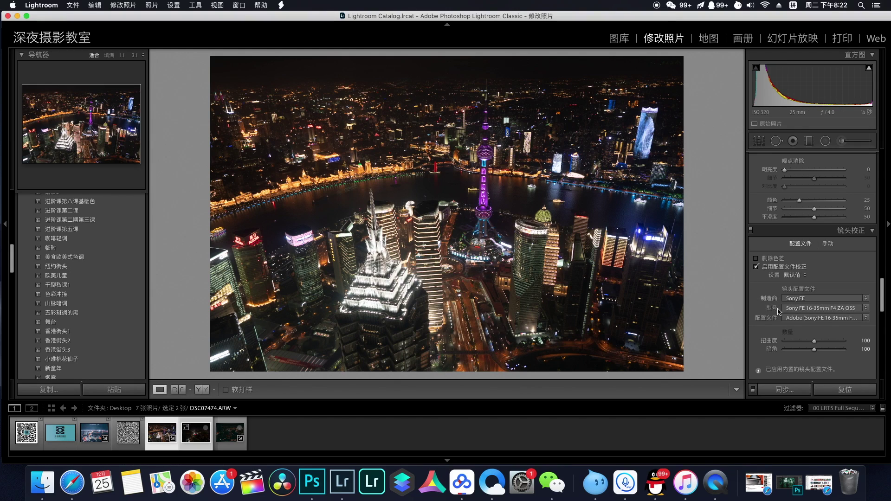
{"action": "scroll", "coordinate": [780, 311], "scroll_direction": "down", "scroll_amount": 5}
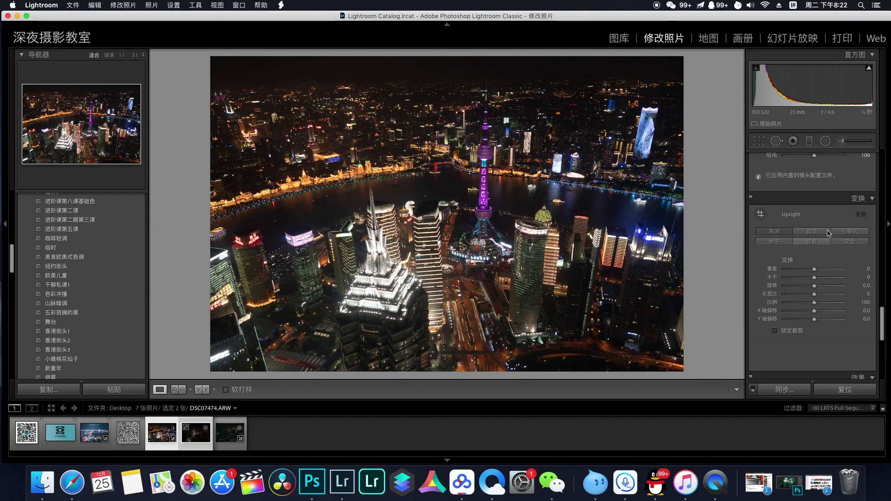
{"action": "left_click", "coordinate": [774, 241]}
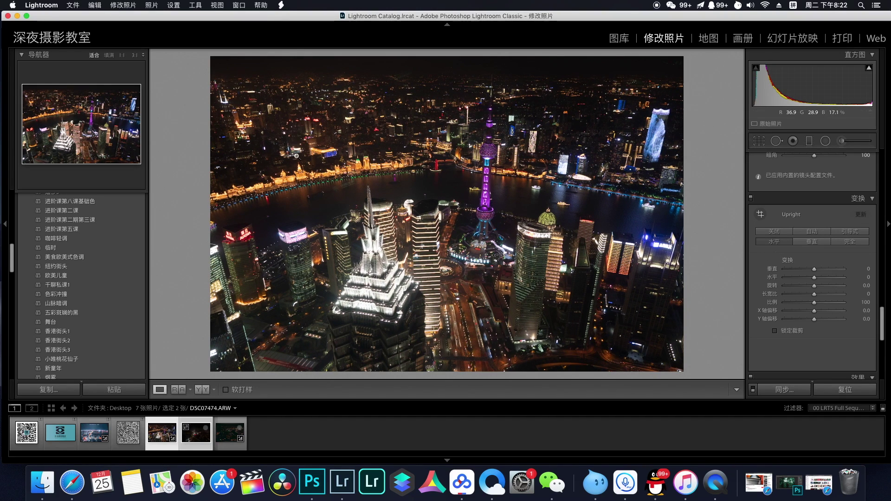
- Set Exposure +1.10, Highlights -74, Shadows +66, Whites -82, Blacks +7, and warm Temp to about 5,792
{"action": "left_click_drag", "start_coordinate": [883, 324], "coordinate": [883, 161]}
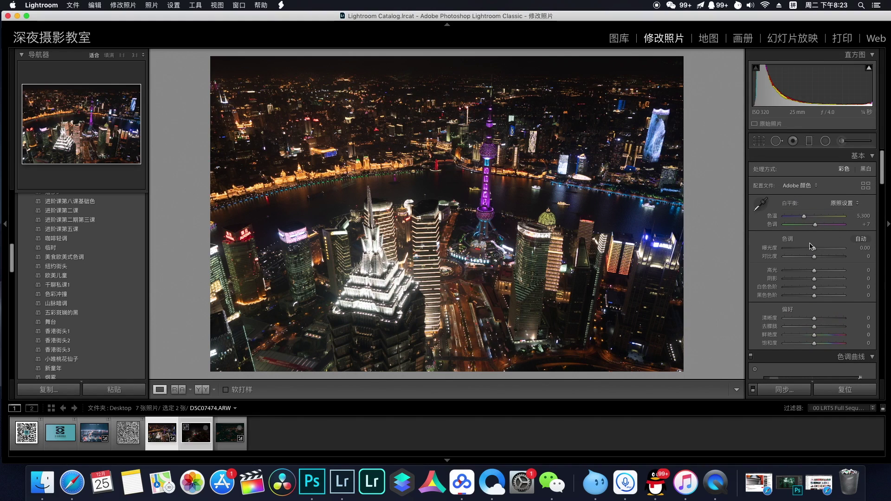
{"action": "left_click_drag", "start_coordinate": [814, 248], "coordinate": [813, 257]}
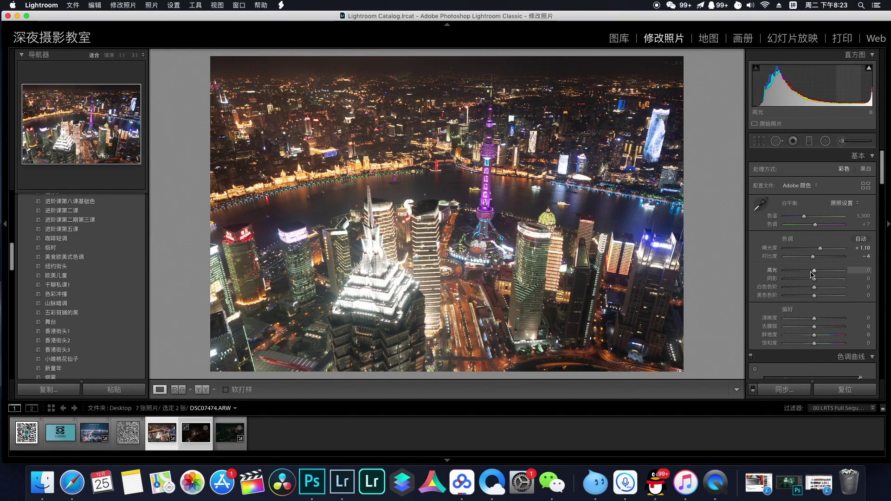
{"action": "mouse_move", "coordinate": [814, 272]}
{"action": "left_mouse_down"}
{"action": "mouse_move", "coordinate": [792, 270]}
{"action": "mouse_move", "coordinate": [833, 279]}
{"action": "mouse_move", "coordinate": [786, 289]}
{"action": "mouse_move", "coordinate": [817, 295]}
{"action": "left_mouse_up"}
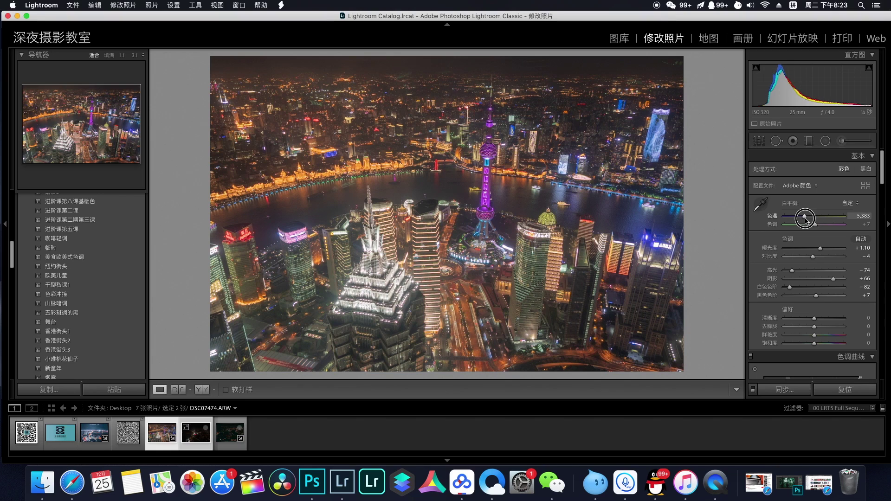
{"action": "left_click_drag", "start_coordinate": [806, 219], "coordinate": [809, 221]}
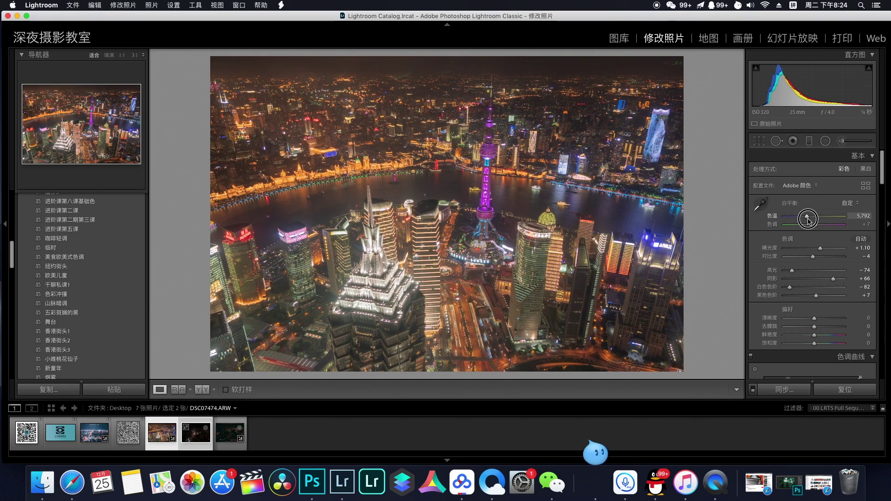
- Switch the Tone Curve to point editing and add upper, middle and lower anchor points
{"action": "scroll", "coordinate": [831, 278], "scroll_direction": "down", "scroll_amount": 5}
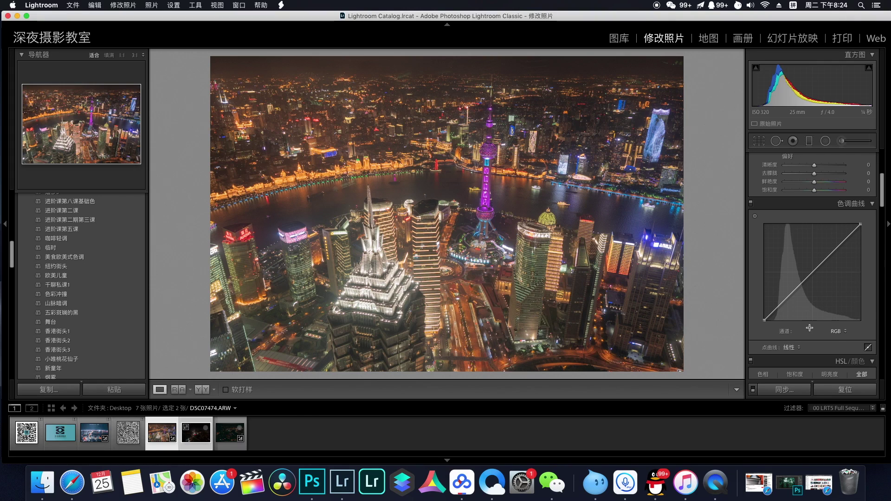
{"action": "left_click", "coordinate": [868, 347]}
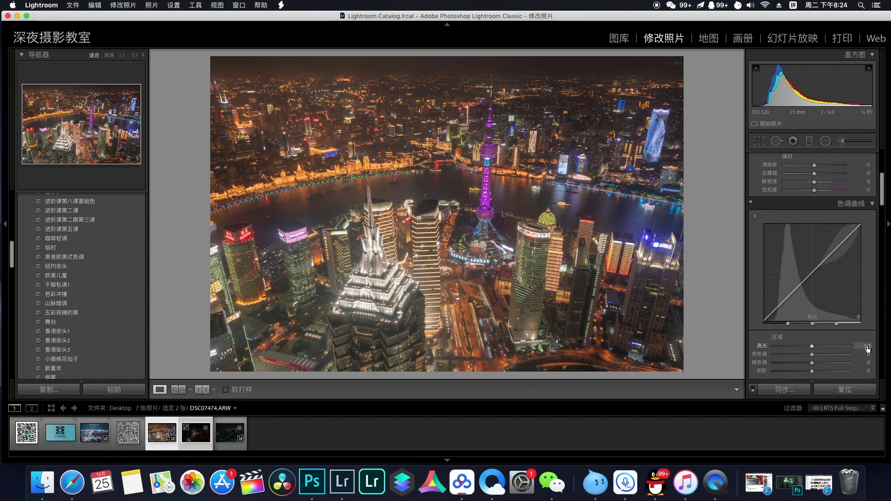
{"action": "scroll", "coordinate": [845, 297], "scroll_direction": "down", "scroll_amount": 3}
{"action": "scroll", "coordinate": [845, 297], "scroll_direction": "up", "scroll_amount": 1}
{"action": "scroll", "coordinate": [857, 334], "scroll_direction": "up", "scroll_amount": 1}
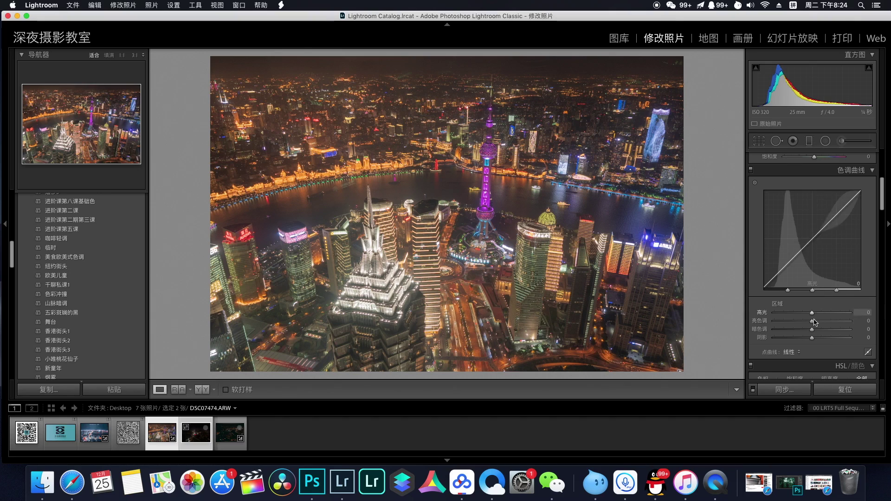
{"action": "left_click", "coordinate": [868, 353]}
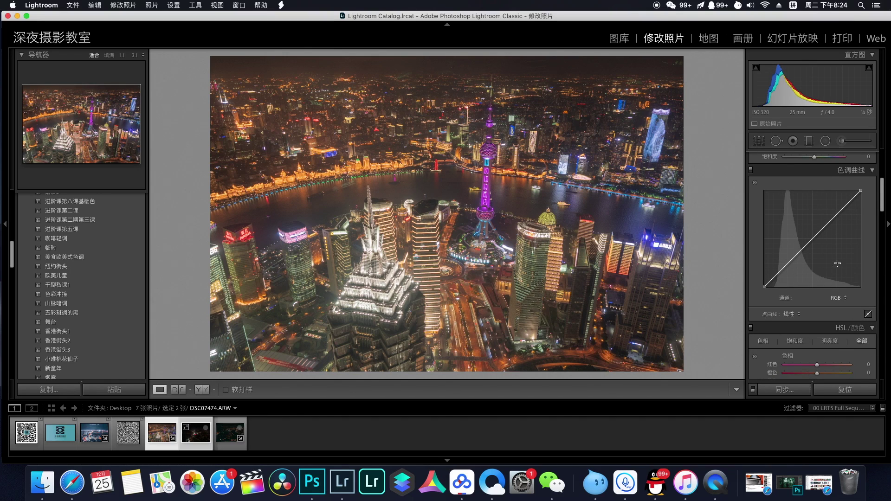
{"action": "left_click", "coordinate": [838, 220]}
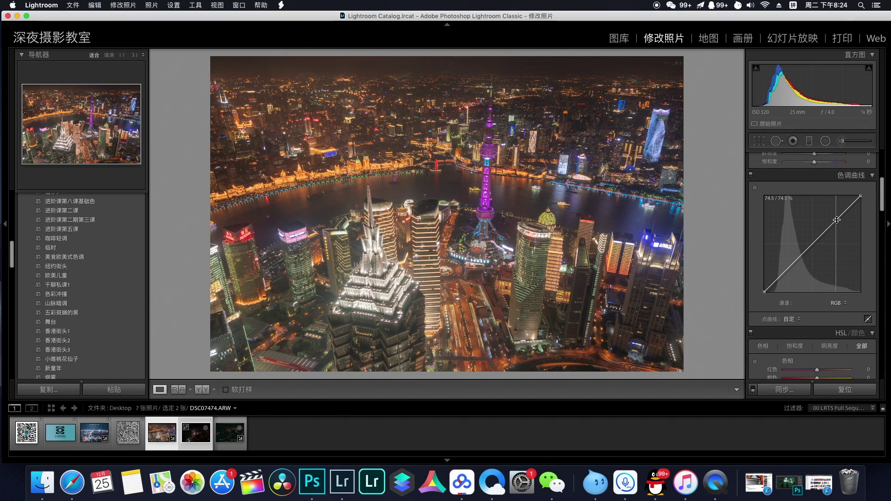
{"action": "left_click", "coordinate": [813, 243]}
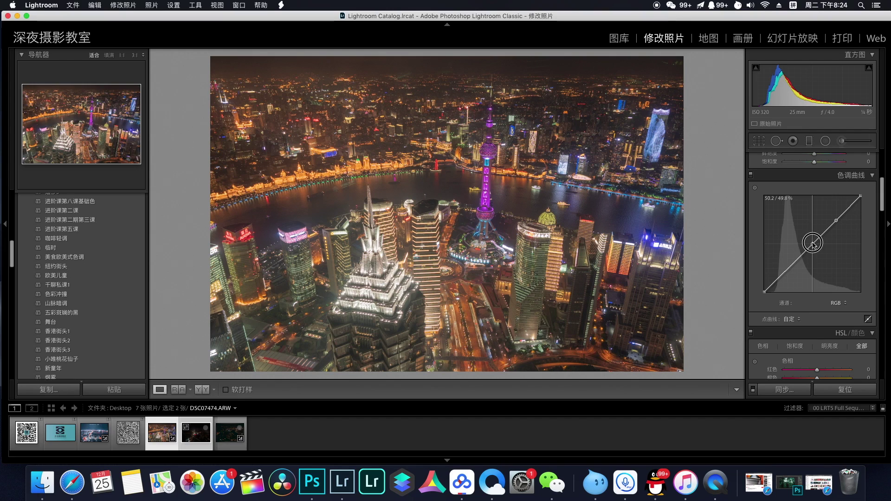
{"action": "left_click", "coordinate": [787, 269]}
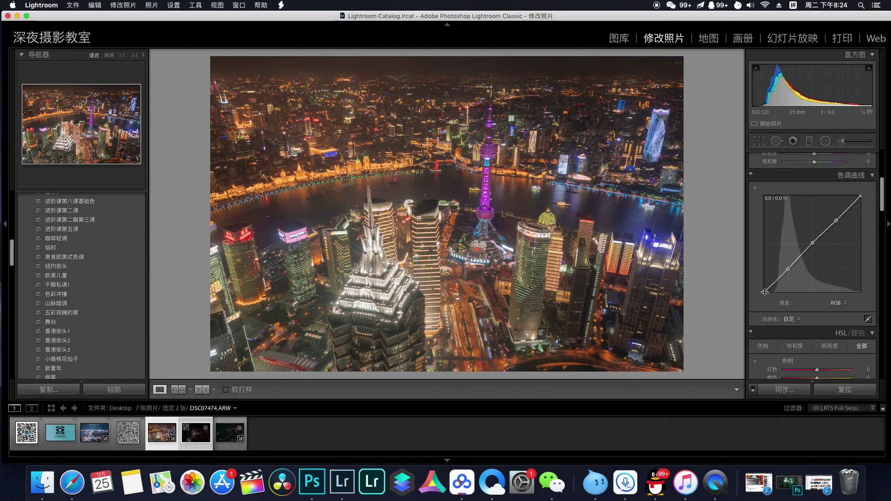
- Lift the black point, dip the shadows and raise the upper tones into an S-curve
{"action": "mouse_move", "coordinate": [764, 292]}
{"action": "left_mouse_down"}
{"action": "mouse_move", "coordinate": [762, 276]}
{"action": "mouse_move", "coordinate": [758, 283]}
{"action": "left_mouse_up"}
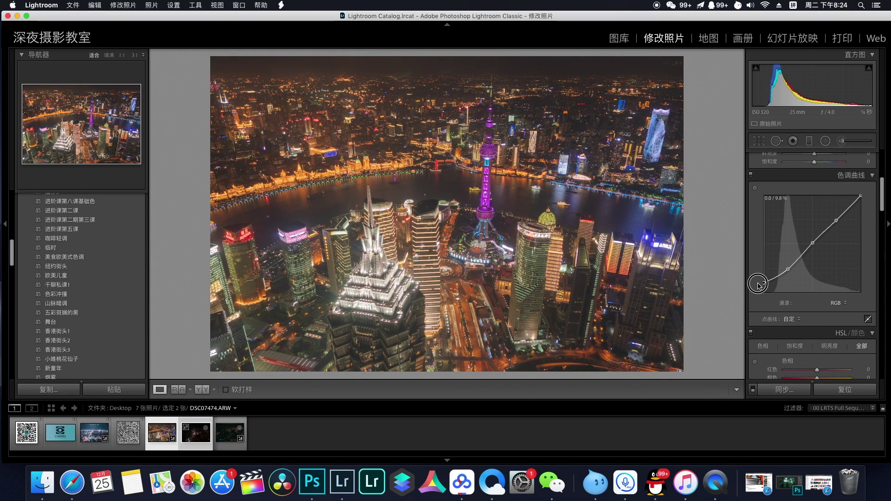
{"action": "left_click_drag", "start_coordinate": [787, 272], "coordinate": [778, 280]}
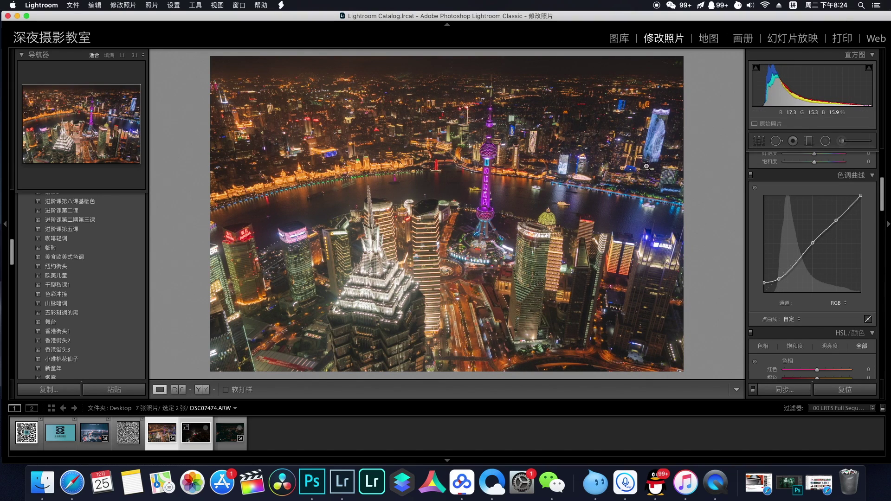
{"action": "left_click", "coordinate": [751, 176]}
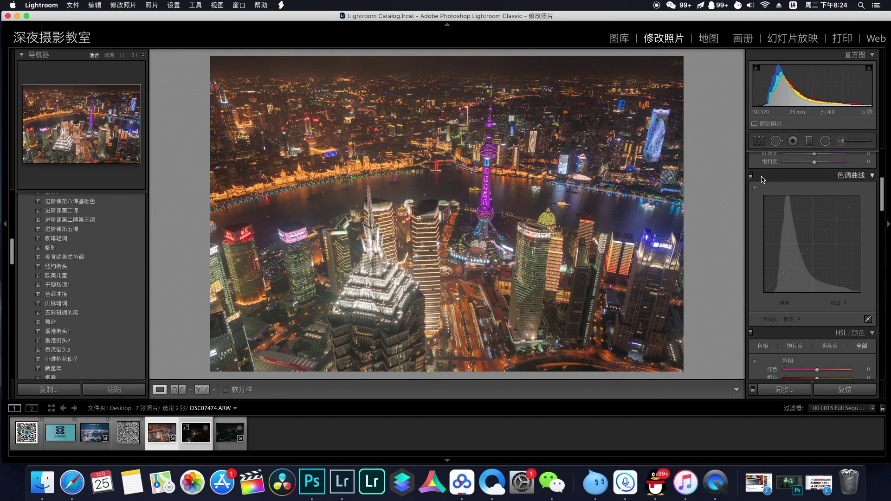
{"action": "left_click", "coordinate": [750, 176]}
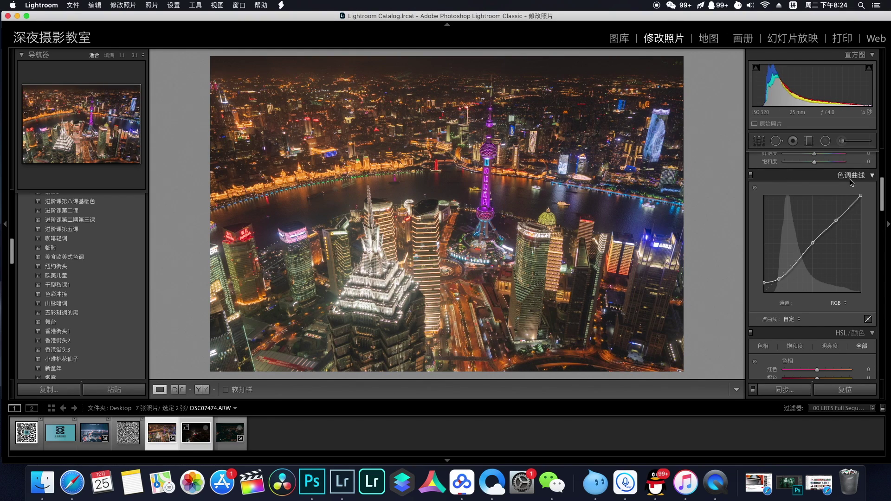
{"action": "left_click_drag", "start_coordinate": [838, 220], "coordinate": [837, 208]}
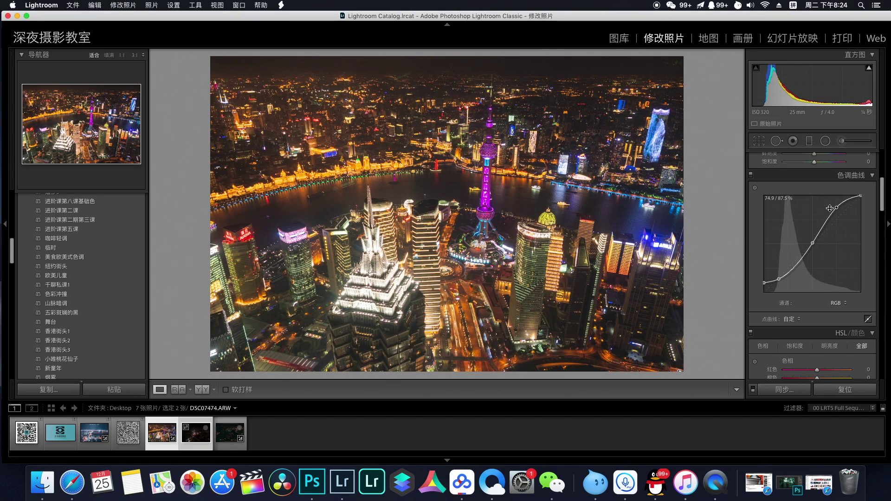
- Set HSL Hue to Red +23, Yellow -17, Green -63, Aqua -13, Blue -5, Purple -74
{"action": "scroll", "coordinate": [841, 231], "scroll_direction": "down", "scroll_amount": 5}
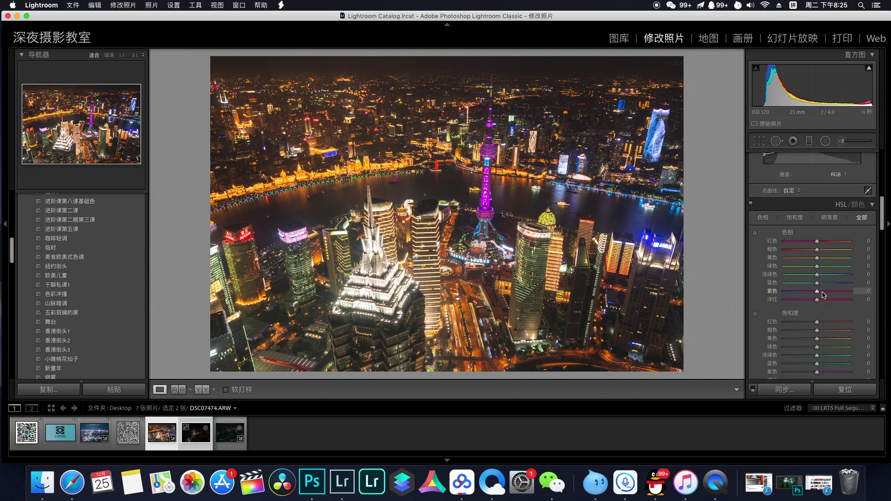
{"action": "mouse_move", "coordinate": [820, 293]}
{"action": "left_mouse_down"}
{"action": "mouse_move", "coordinate": [773, 299]}
{"action": "mouse_move", "coordinate": [808, 300]}
{"action": "left_mouse_up"}
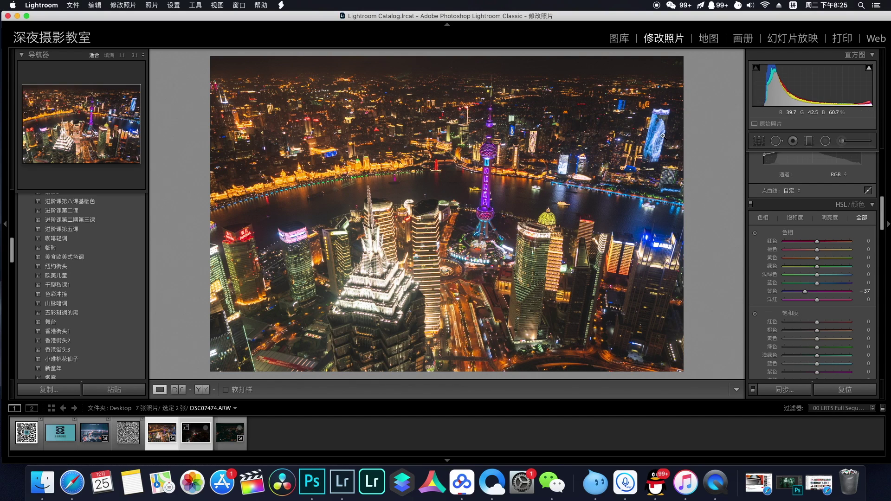
{"action": "mouse_move", "coordinate": [816, 284]}
{"action": "left_mouse_down"}
{"action": "mouse_move", "coordinate": [851, 283]}
{"action": "mouse_move", "coordinate": [743, 283]}
{"action": "left_mouse_up"}
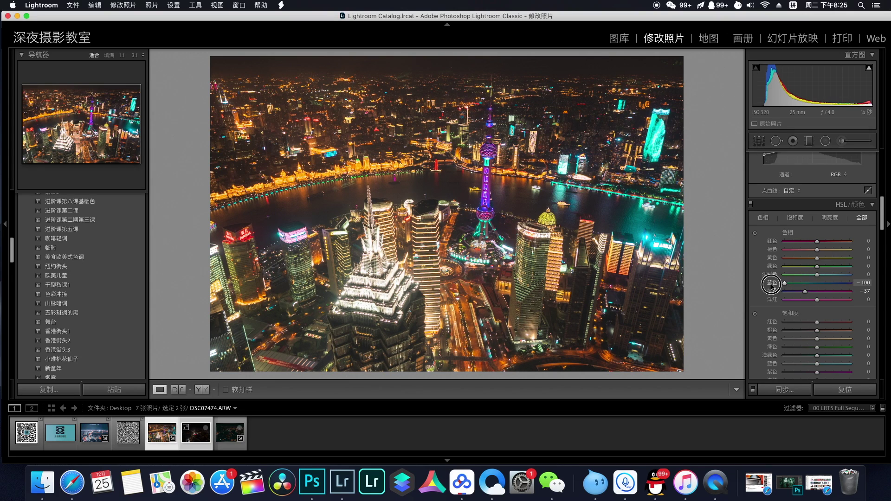
{"action": "left_click_drag", "start_coordinate": [772, 287], "coordinate": [809, 287]}
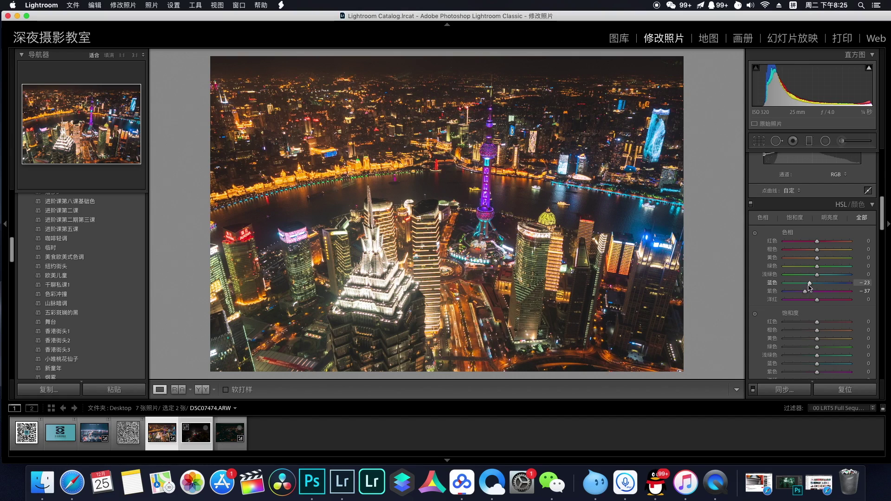
{"action": "scroll", "coordinate": [794, 209], "scroll_direction": "down", "scroll_amount": 2}
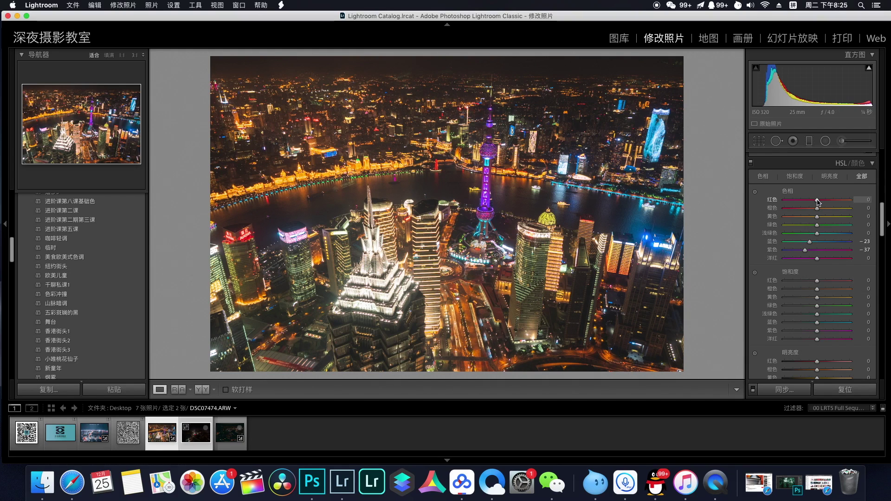
{"action": "left_click_drag", "start_coordinate": [817, 200], "coordinate": [825, 204]}
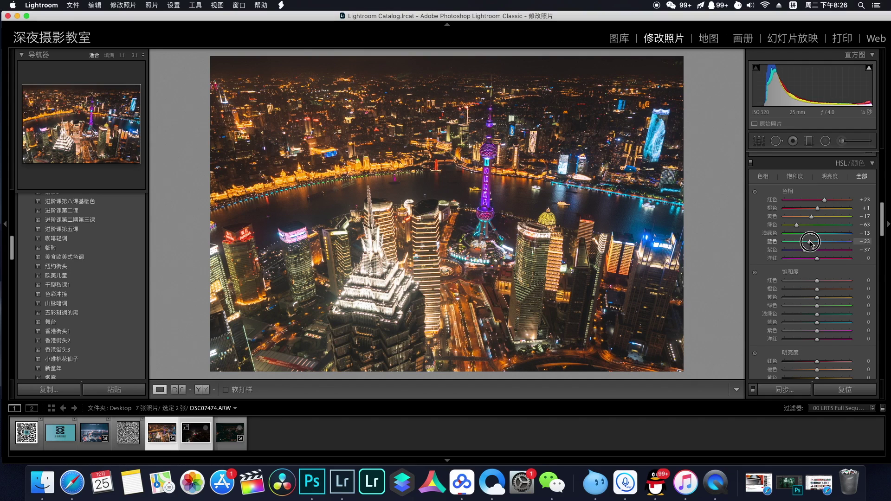
{"action": "left_click_drag", "start_coordinate": [811, 243], "coordinate": [816, 242]}
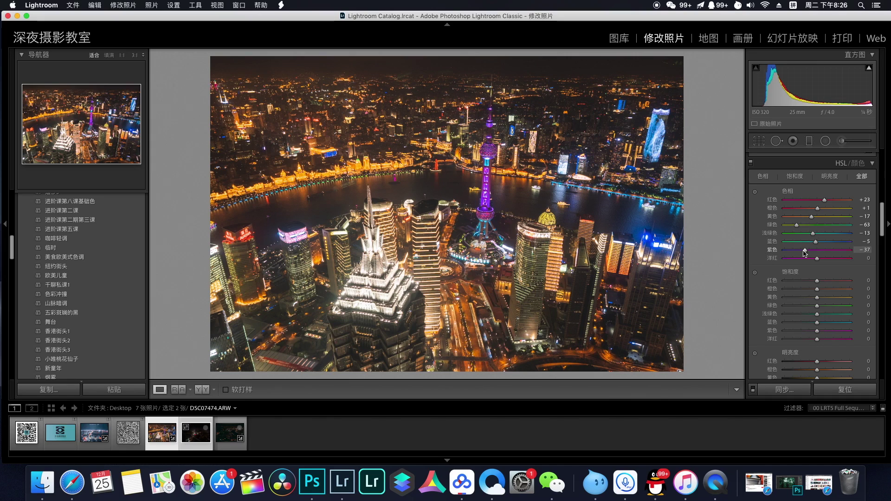
{"action": "left_click_drag", "start_coordinate": [805, 251], "coordinate": [793, 251]}
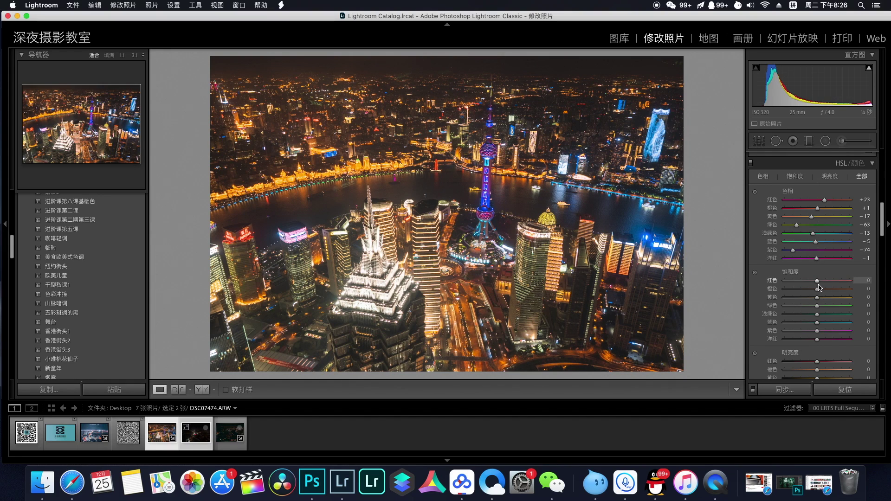
- Mute warm saturation, then set Luminance Yellow −12, Green +13, Aqua +7, Blue +13, Purple +9
{"action": "mouse_move", "coordinate": [817, 281]}
{"action": "left_mouse_down"}
{"action": "mouse_move", "coordinate": [791, 297]}
{"action": "mouse_move", "coordinate": [786, 331]}
{"action": "mouse_move", "coordinate": [810, 339]}
{"action": "mouse_move", "coordinate": [789, 339]}
{"action": "left_mouse_up"}
{"action": "scroll", "coordinate": [833, 321], "scroll_direction": "down", "scroll_amount": 5}
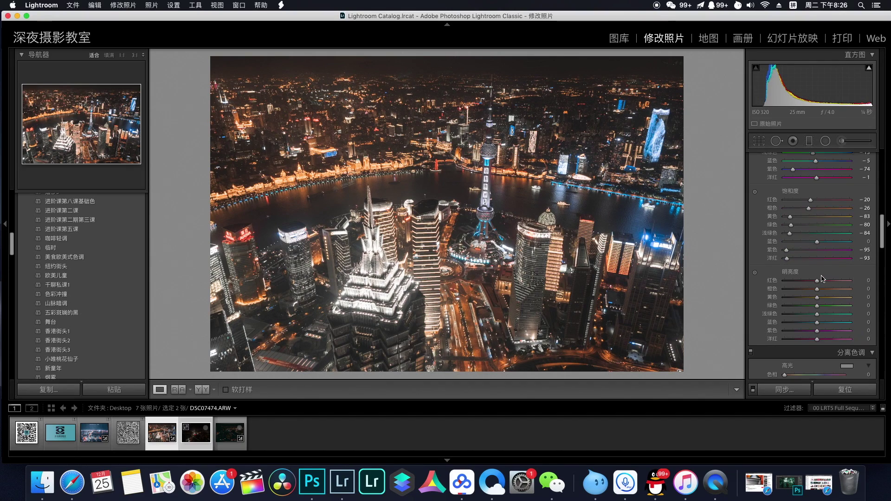
{"action": "left_click_drag", "start_coordinate": [817, 282], "coordinate": [813, 289]}
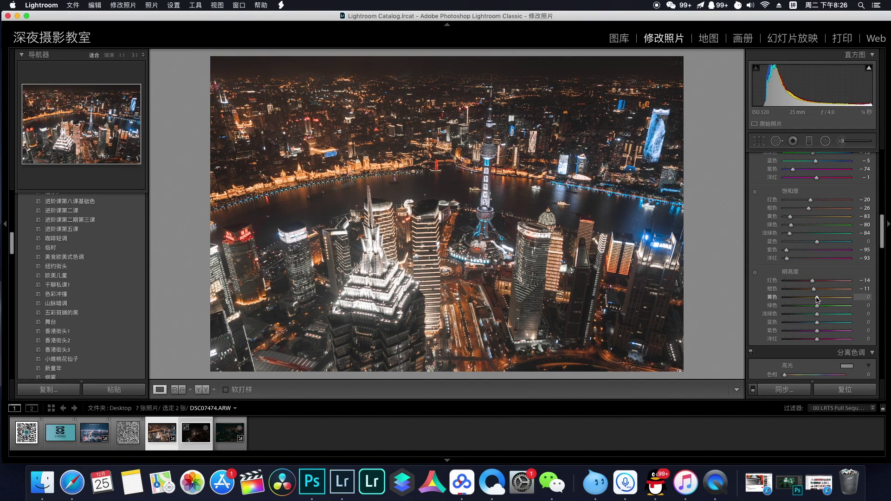
{"action": "left_click_drag", "start_coordinate": [817, 297], "coordinate": [819, 313]}
{"action": "left_click_drag", "start_coordinate": [817, 323], "coordinate": [820, 330]}
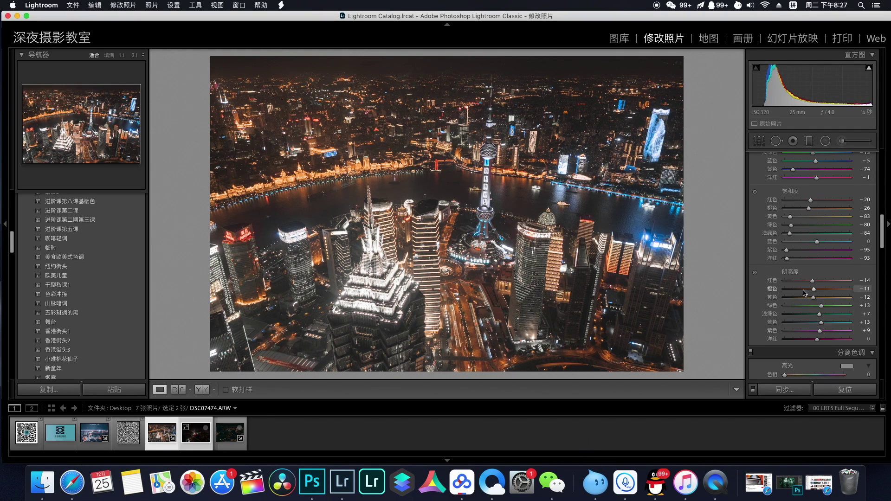
- Toggle the HSL panel off and back on to compare the photo before and after
{"action": "scroll", "coordinate": [810, 288], "scroll_direction": "up", "scroll_amount": 1}
{"action": "scroll", "coordinate": [808, 286], "scroll_direction": "up", "scroll_amount": 1}
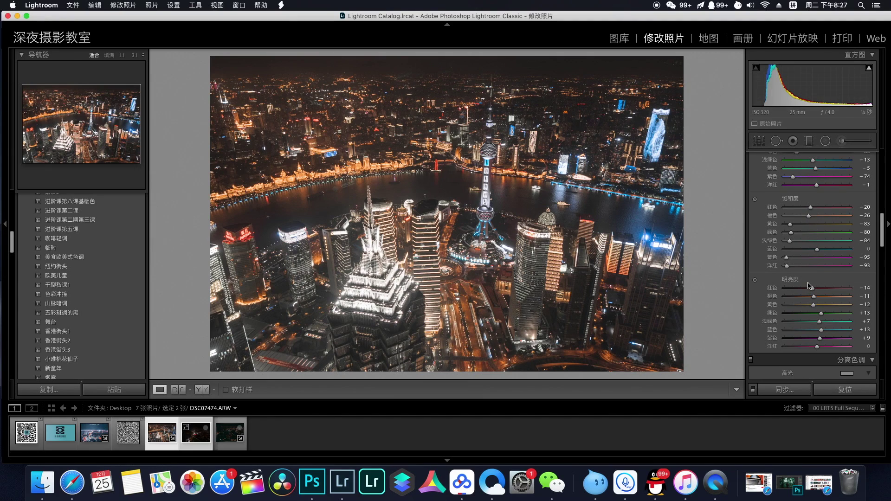
{"action": "scroll", "coordinate": [809, 286], "scroll_direction": "up", "scroll_amount": 2}
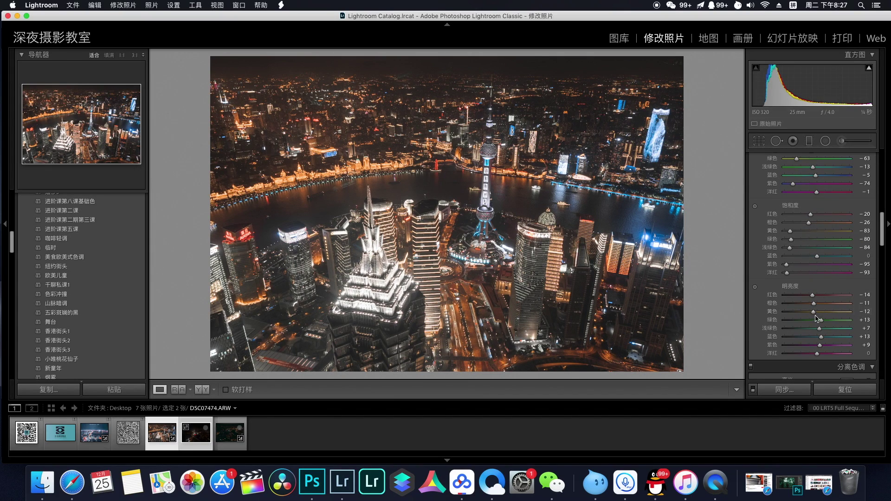
{"action": "scroll", "coordinate": [816, 316], "scroll_direction": "up", "scroll_amount": 1}
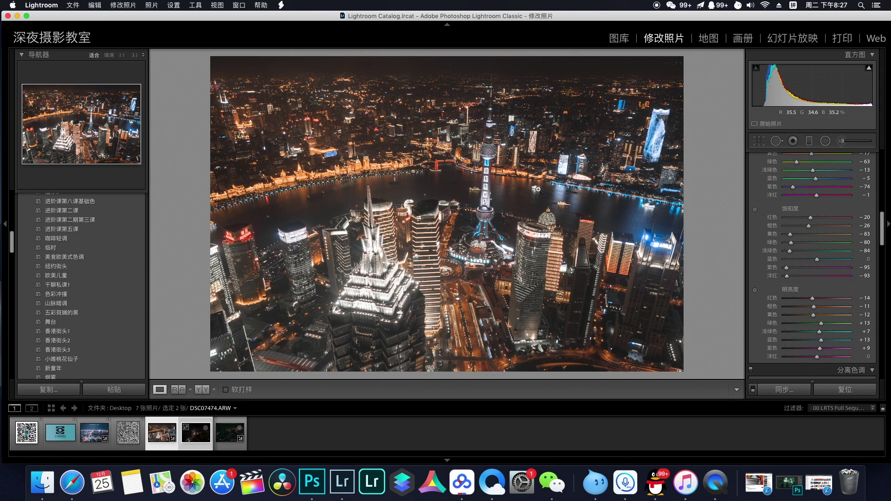
{"action": "scroll", "coordinate": [755, 165], "scroll_direction": "up", "scroll_amount": 10}
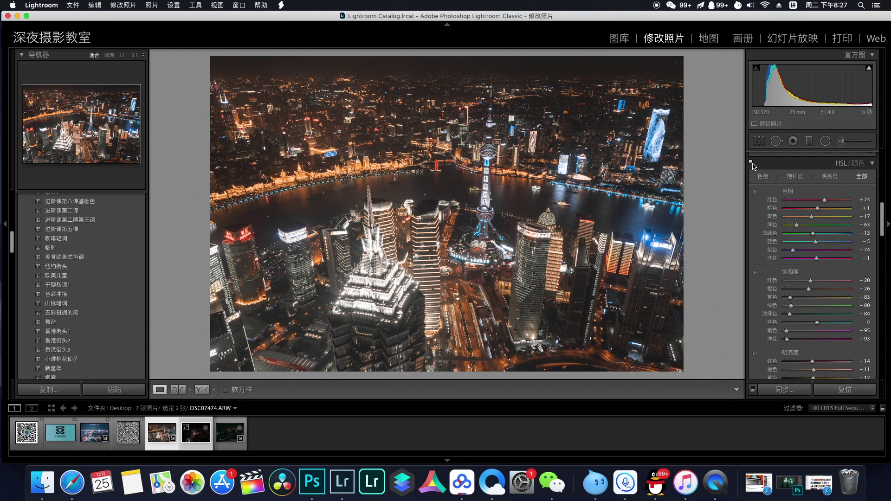
{"action": "left_click", "coordinate": [751, 163]}
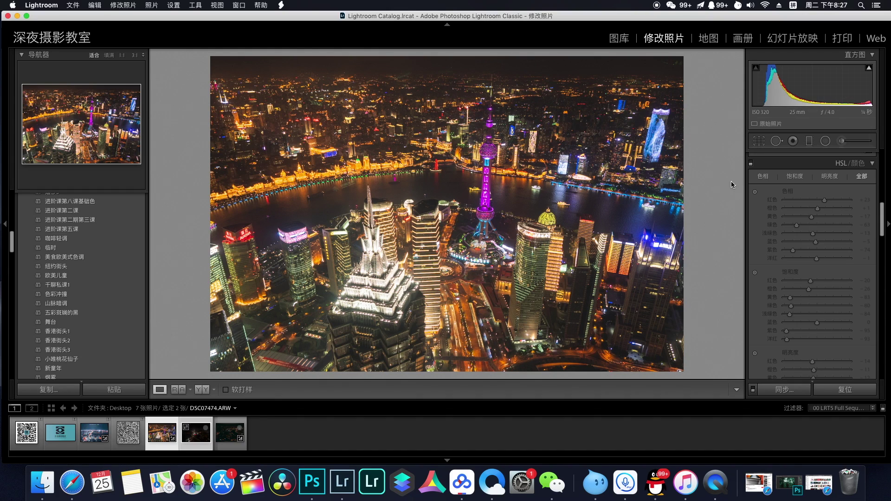
{"action": "left_click", "coordinate": [751, 163]}
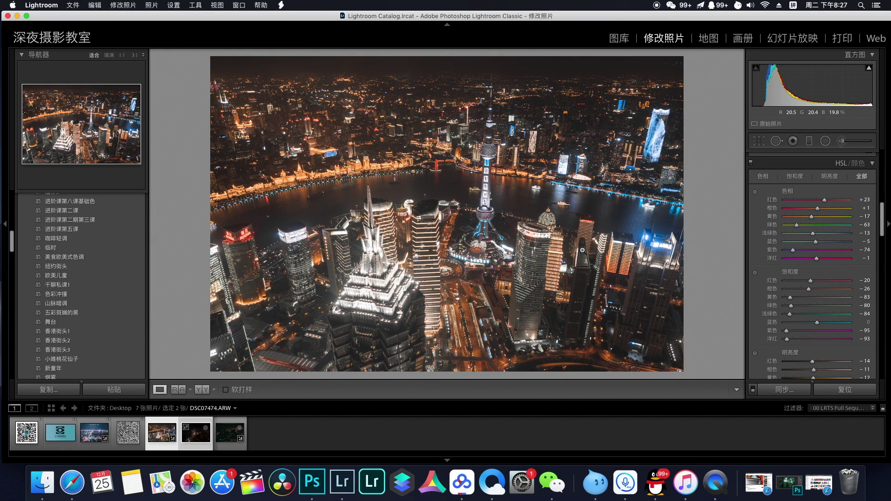
{"action": "scroll", "coordinate": [812, 278], "scroll_direction": "down", "scroll_amount": 5}
- Set split-tone highlights to hue 236, saturation 4, and reset shadow saturation to zero
{"action": "left_click_drag", "start_coordinate": [786, 284], "coordinate": [874, 298]}
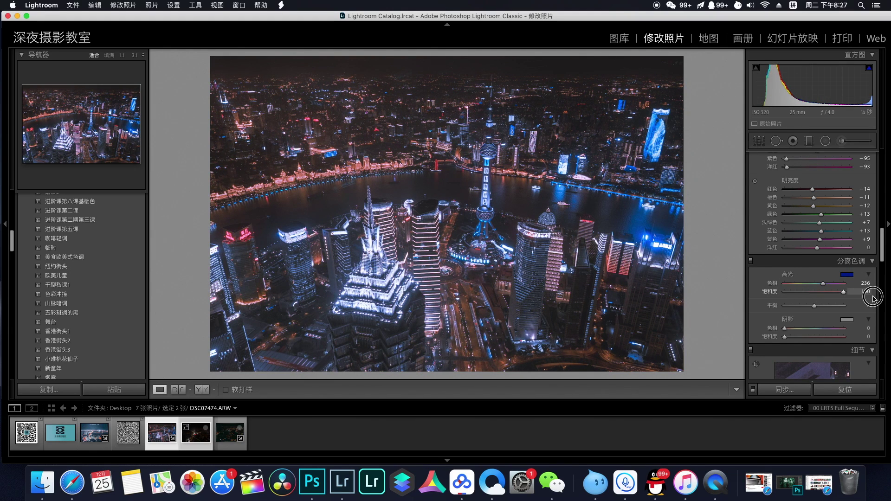
{"action": "left_click_drag", "start_coordinate": [874, 298], "coordinate": [786, 296]}
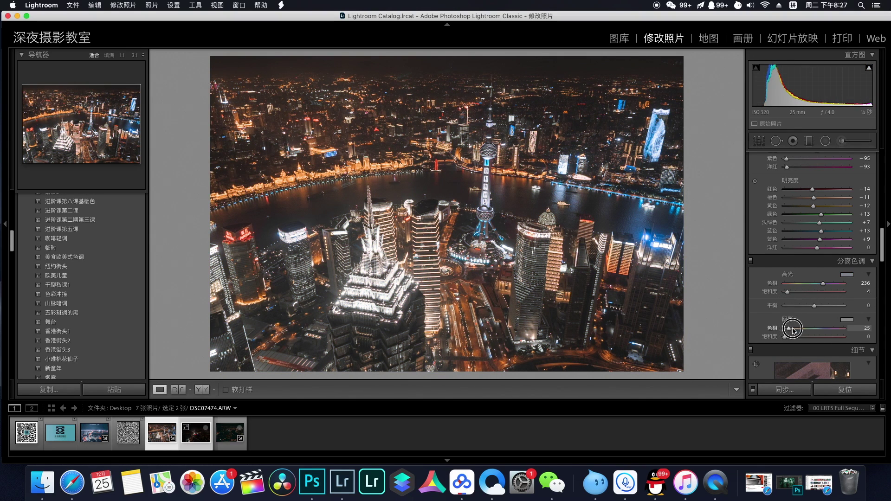
{"action": "mouse_move", "coordinate": [793, 329]}
{"action": "left_mouse_down"}
{"action": "mouse_move", "coordinate": [824, 336]}
{"action": "mouse_move", "coordinate": [785, 329]}
{"action": "left_mouse_up"}
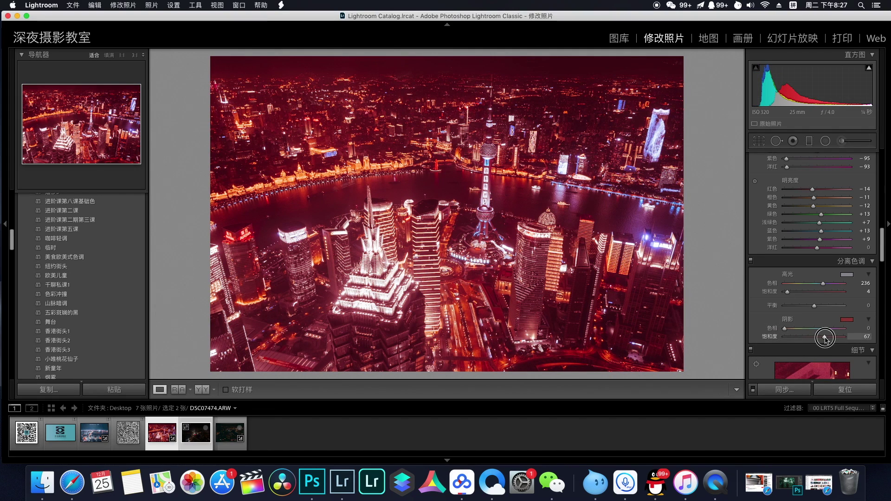
{"action": "double_click", "coordinate": [825, 337]}
{"action": "scroll", "coordinate": [789, 301], "scroll_direction": "down", "scroll_amount": 3}
{"action": "scroll", "coordinate": [774, 316], "scroll_direction": "down", "scroll_amount": 2}
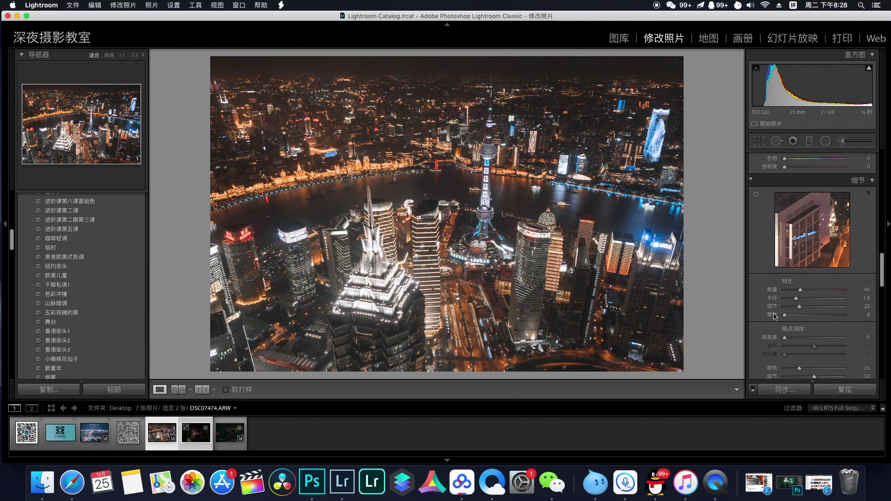
- Set Detail panel Luminance noise reduction to 35
{"action": "scroll", "coordinate": [804, 293], "scroll_direction": "down", "scroll_amount": 3}
{"action": "left_click", "coordinate": [806, 296]}
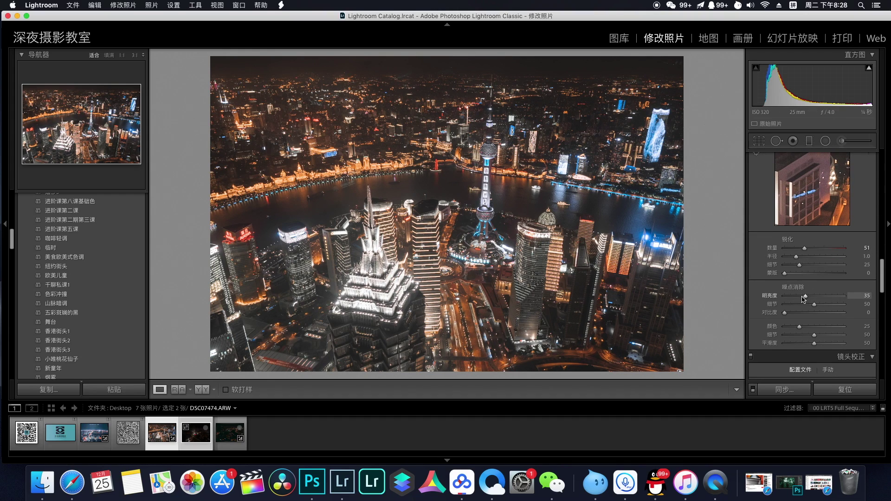
{"action": "scroll", "coordinate": [831, 232], "scroll_direction": "down", "scroll_amount": 5}
{"action": "scroll", "coordinate": [840, 209], "scroll_direction": "down", "scroll_amount": 5}
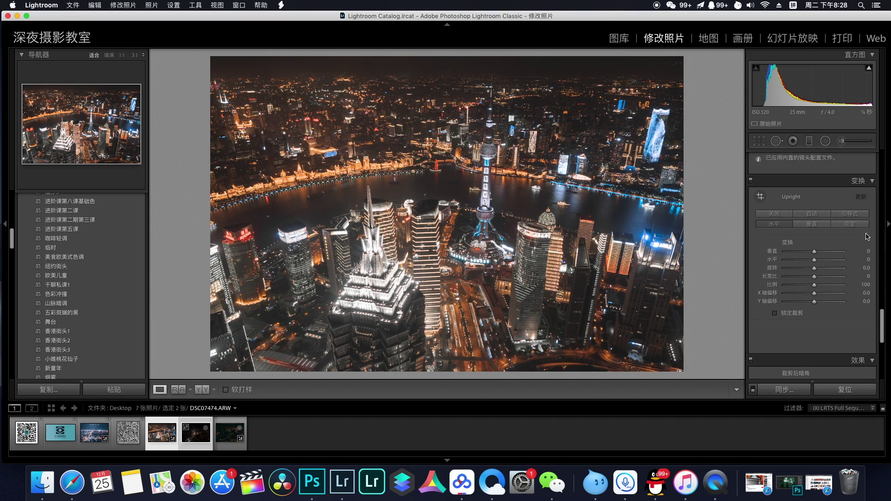
{"action": "scroll", "coordinate": [845, 198], "scroll_direction": "down", "scroll_amount": 3}
{"action": "scroll", "coordinate": [842, 208], "scroll_direction": "down", "scroll_amount": 3}
{"action": "scroll", "coordinate": [843, 208], "scroll_direction": "down", "scroll_amount": 3}
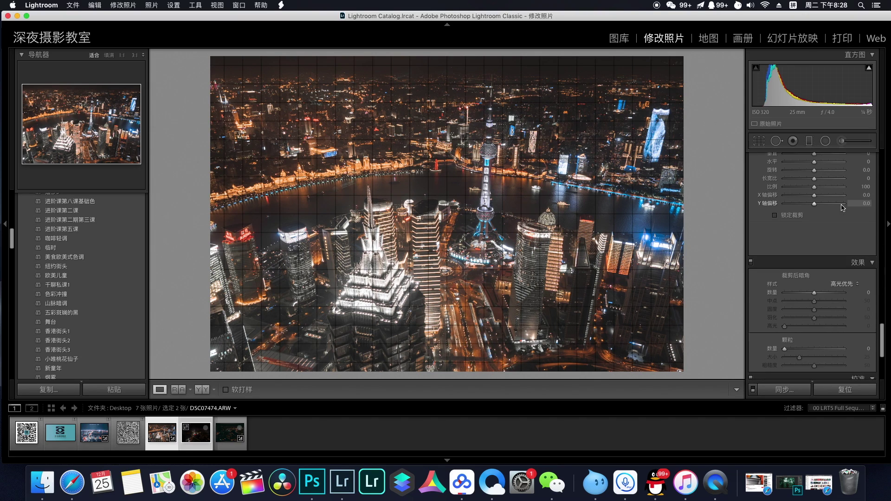
{"action": "scroll", "coordinate": [843, 210], "scroll_direction": "down", "scroll_amount": 3}
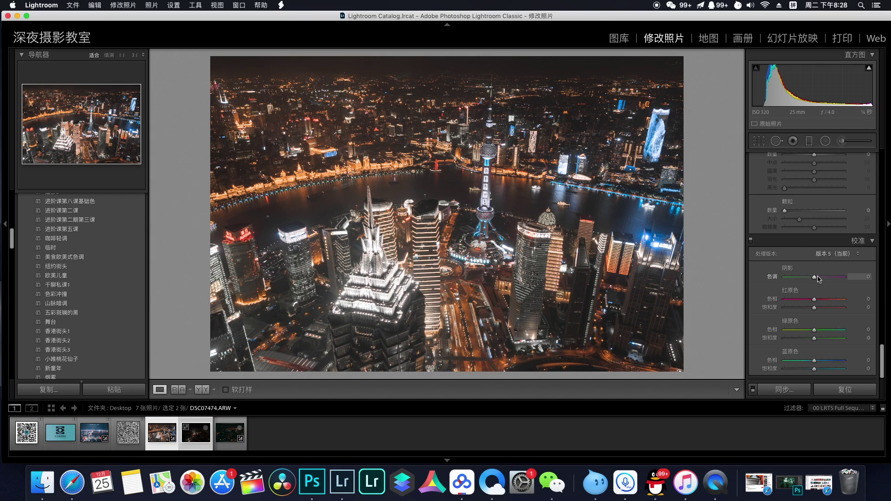
- Set Shadows Tint −34, Red Primary Hue −13/Sat −2, Green Hue +14, Blue Hue −38/Sat +18
{"action": "left_click_drag", "start_coordinate": [815, 279], "coordinate": [814, 278]}
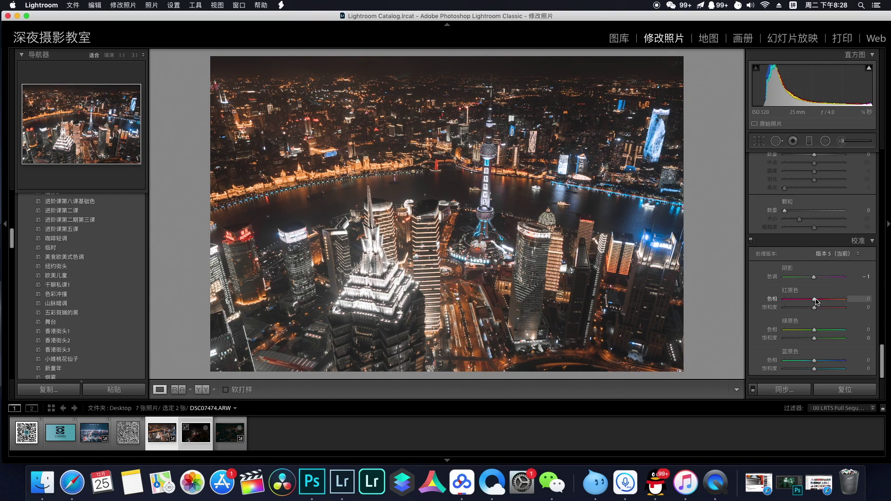
{"action": "mouse_move", "coordinate": [815, 299]}
{"action": "left_mouse_down"}
{"action": "mouse_move", "coordinate": [806, 299]}
{"action": "mouse_move", "coordinate": [832, 305]}
{"action": "mouse_move", "coordinate": [810, 304]}
{"action": "mouse_move", "coordinate": [806, 331]}
{"action": "mouse_move", "coordinate": [818, 330]}
{"action": "left_mouse_up"}
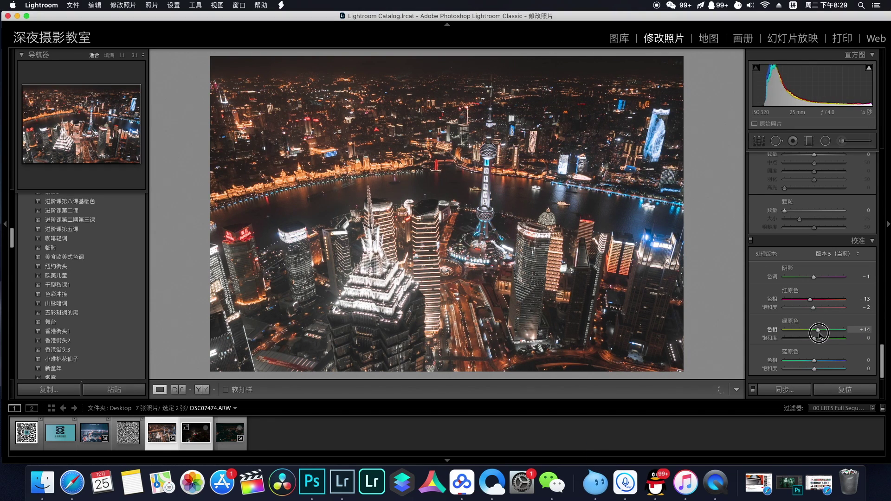
{"action": "mouse_move", "coordinate": [813, 361]}
{"action": "left_mouse_down"}
{"action": "mouse_move", "coordinate": [841, 361]}
{"action": "mouse_move", "coordinate": [809, 365]}
{"action": "left_mouse_up"}
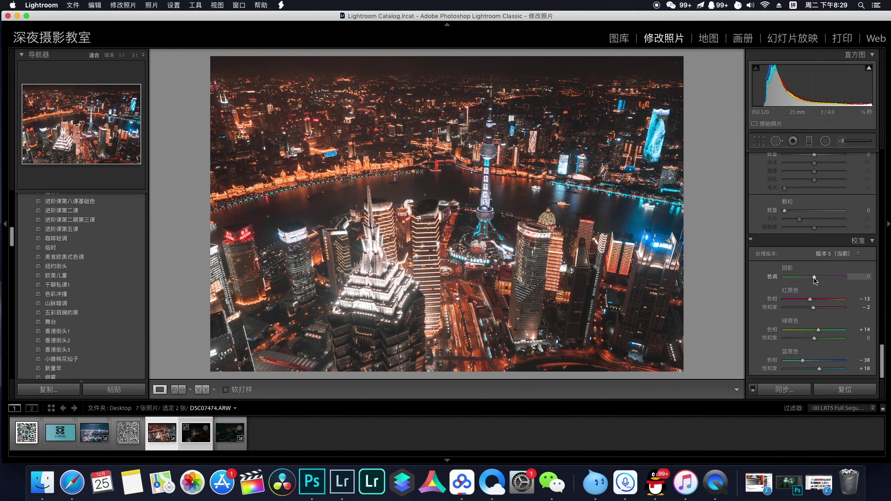
{"action": "left_click_drag", "start_coordinate": [814, 278], "coordinate": [797, 278]}
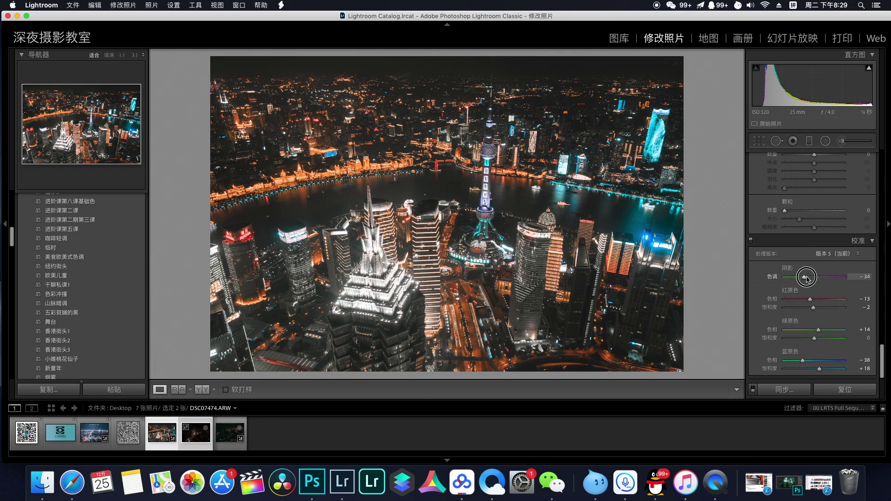
- Raise the aqua saturation slightly in the HSL panel
{"action": "scroll", "coordinate": [815, 299], "scroll_direction": "up", "scroll_amount": 5}
{"action": "scroll", "coordinate": [816, 298], "scroll_direction": "up", "scroll_amount": 3}
{"action": "scroll", "coordinate": [816, 298], "scroll_direction": "up", "scroll_amount": 3}
{"action": "scroll", "coordinate": [816, 298], "scroll_direction": "up", "scroll_amount": 3}
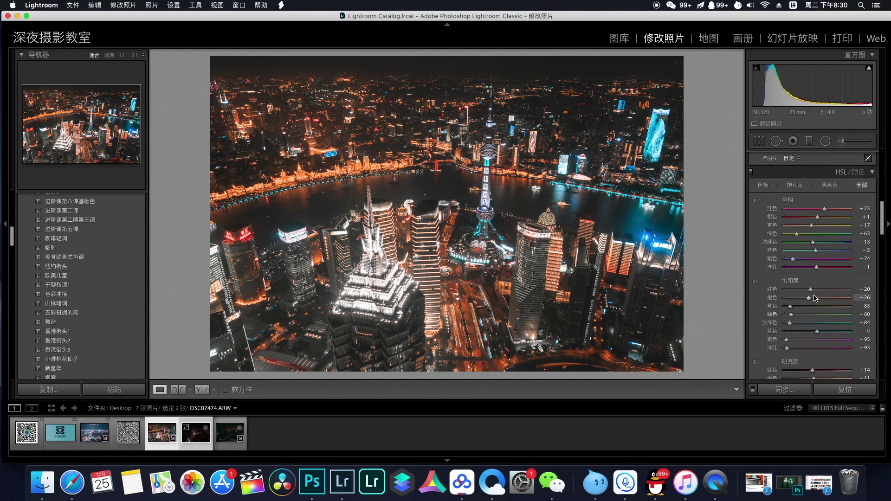
{"action": "scroll", "coordinate": [815, 298], "scroll_direction": "up", "scroll_amount": 2}
{"action": "scroll", "coordinate": [815, 299], "scroll_direction": "down", "scroll_amount": 2}
{"action": "scroll", "coordinate": [815, 299], "scroll_direction": "down", "scroll_amount": 1}
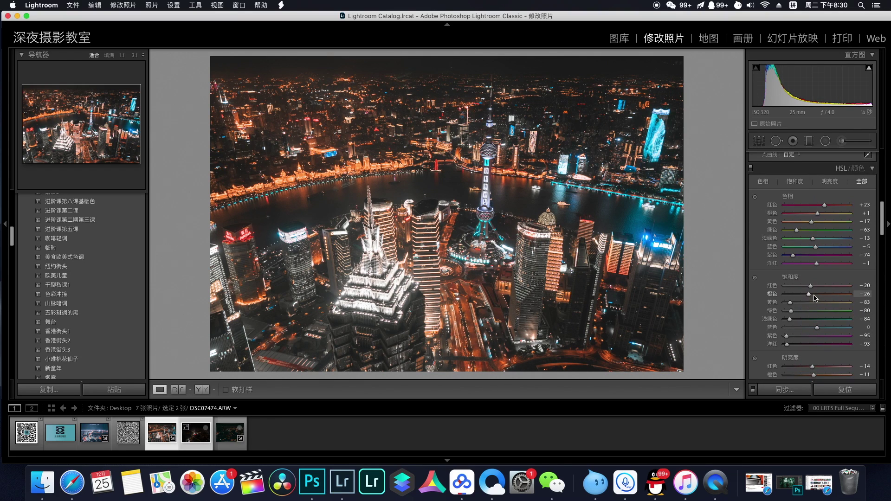
{"action": "scroll", "coordinate": [815, 299], "scroll_direction": "down", "scroll_amount": 2}
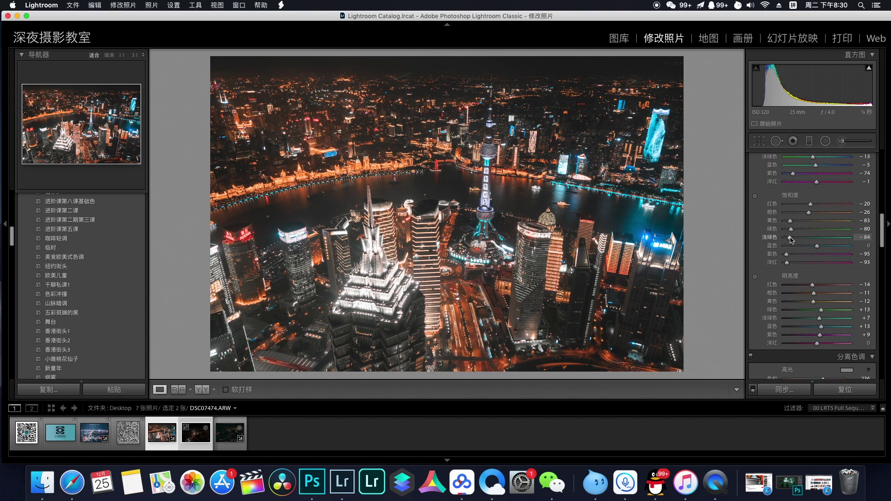
{"action": "left_click_drag", "start_coordinate": [791, 239], "coordinate": [793, 231]}
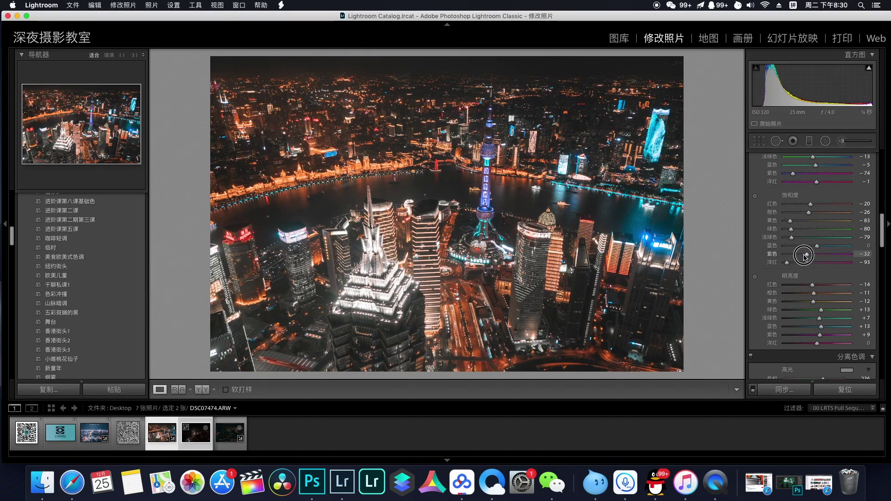
{"action": "scroll", "coordinate": [803, 260], "scroll_direction": "up", "scroll_amount": 10}
{"action": "left_click_drag", "start_coordinate": [808, 245], "coordinate": [815, 243]}
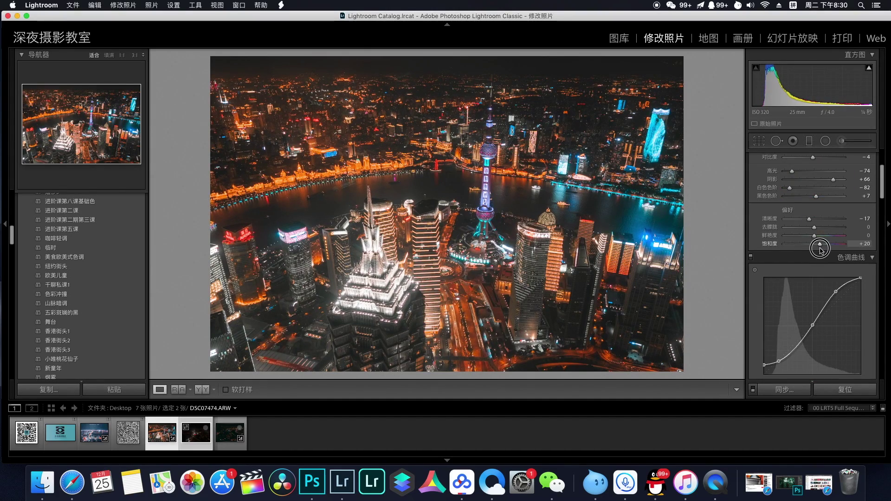
- Raise yellow and green saturation, brighten aqua luminance and darken orange luminance
{"action": "scroll", "coordinate": [815, 219], "scroll_direction": "down", "scroll_amount": 10}
{"action": "mouse_move", "coordinate": [845, 269]}
{"action": "left_mouse_down"}
{"action": "mouse_move", "coordinate": [814, 269]}
{"action": "mouse_move", "coordinate": [836, 295]}
{"action": "left_mouse_up"}
{"action": "left_click_drag", "start_coordinate": [790, 197], "coordinate": [801, 197]}
{"action": "left_click_drag", "start_coordinate": [791, 206], "coordinate": [795, 206]}
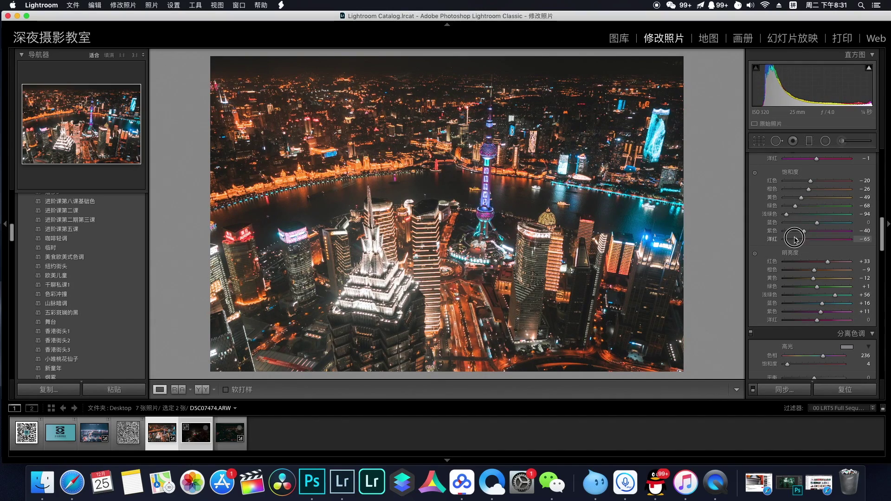
- Set Basic Exposure +1.00, Clarity +5, Saturation +12, Temp 5,992 and Tint +4
{"action": "scroll", "coordinate": [790, 237], "scroll_direction": "up", "scroll_amount": 5}
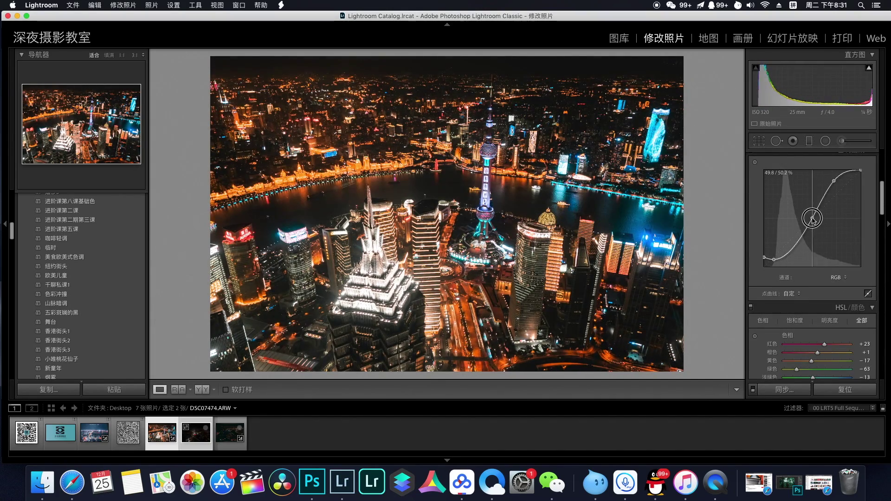
{"action": "scroll", "coordinate": [789, 223], "scroll_direction": "up", "scroll_amount": 5}
{"action": "left_click_drag", "start_coordinate": [817, 236], "coordinate": [824, 236]}
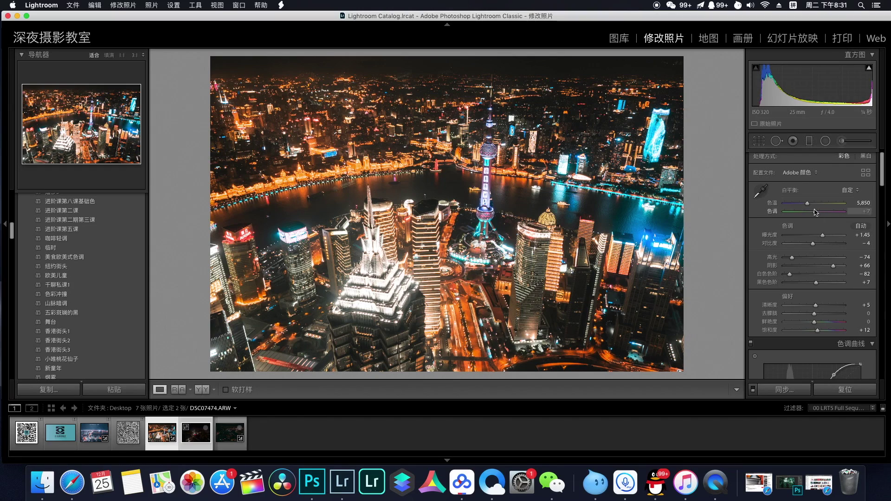
{"action": "left_click_drag", "start_coordinate": [808, 204], "coordinate": [820, 235]}
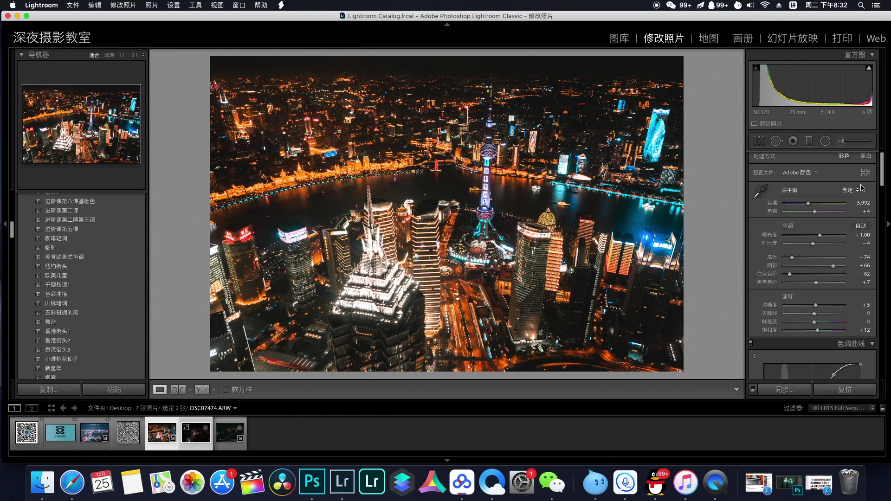
{"action": "scroll", "coordinate": [884, 175], "scroll_direction": "up", "scroll_amount": 1}
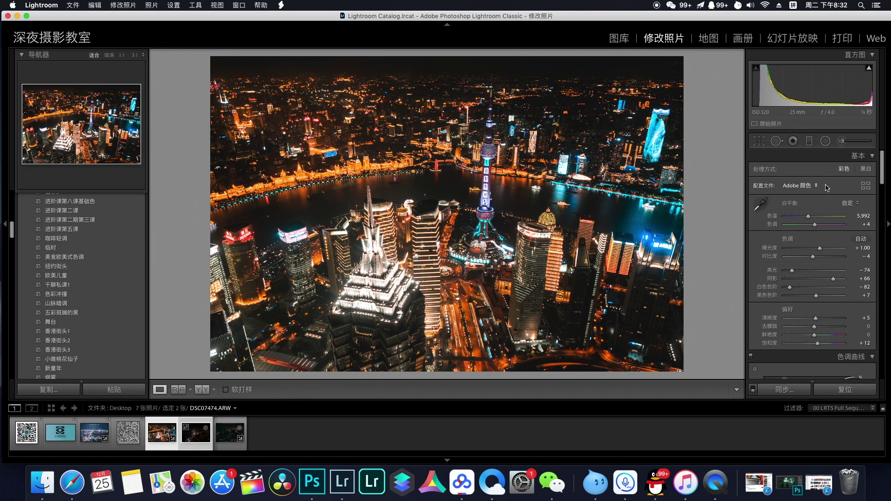
- Browse the colour profile list, then close the Profile Browser keeping the current grade
{"action": "left_click", "coordinate": [862, 187]}
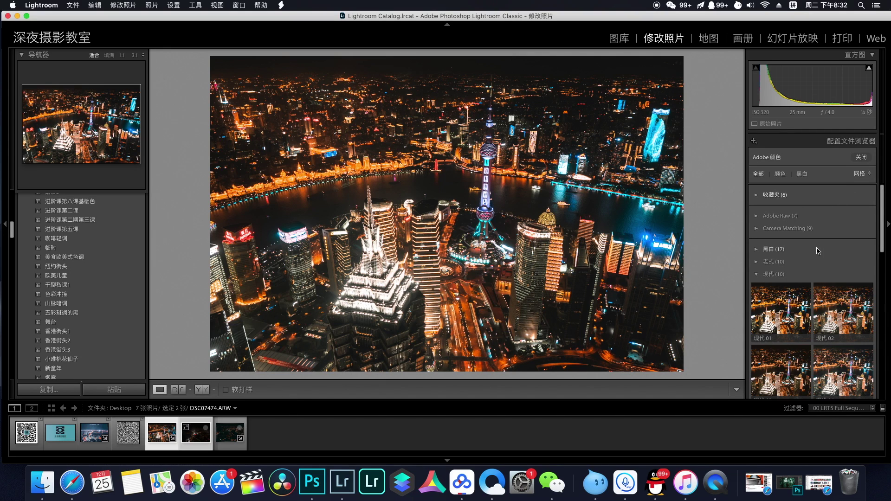
{"action": "scroll", "coordinate": [818, 251], "scroll_direction": "down", "scroll_amount": 3}
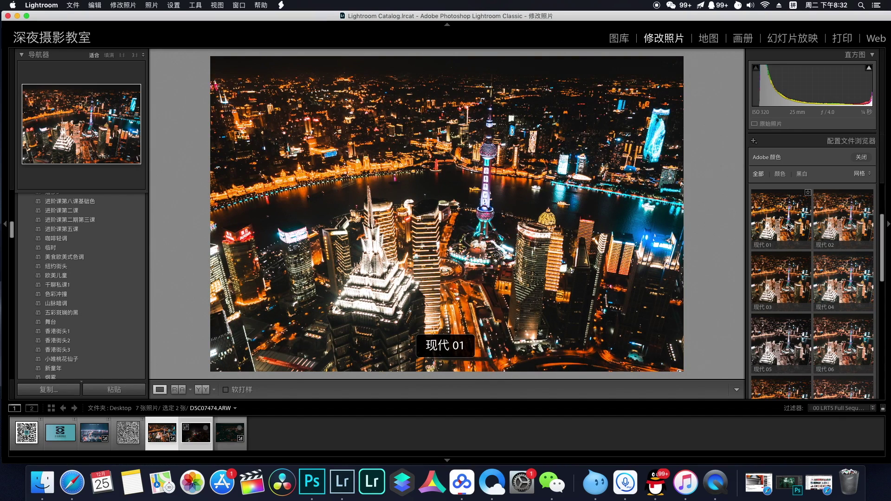
{"action": "scroll", "coordinate": [812, 279], "scroll_direction": "down", "scroll_amount": 5}
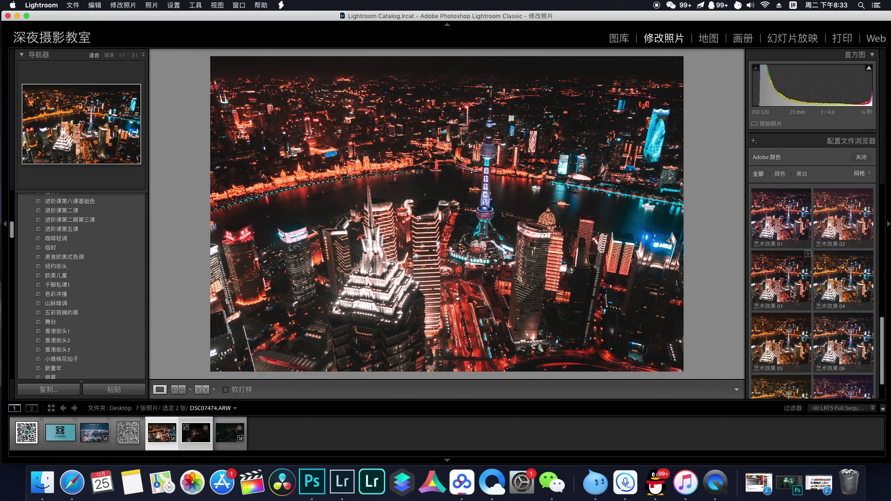
{"action": "scroll", "coordinate": [789, 325], "scroll_direction": "up", "scroll_amount": 10}
{"action": "left_click", "coordinate": [864, 173]}
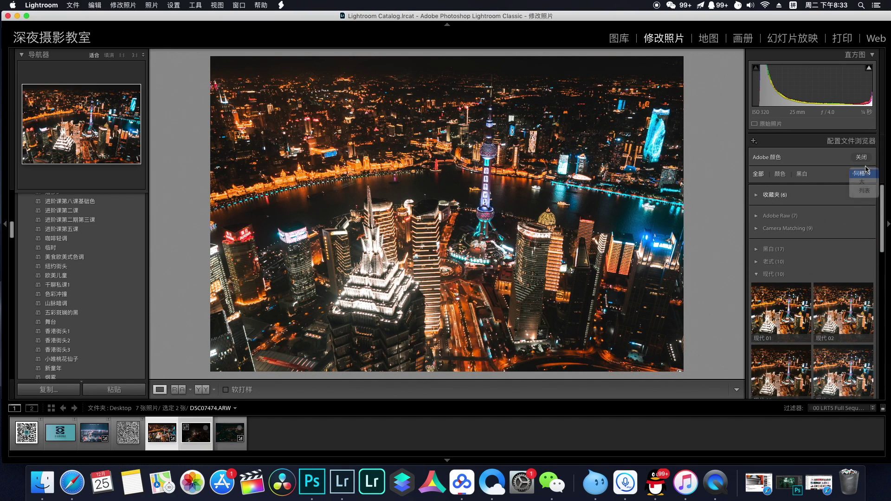
{"action": "left_click", "coordinate": [862, 158]}
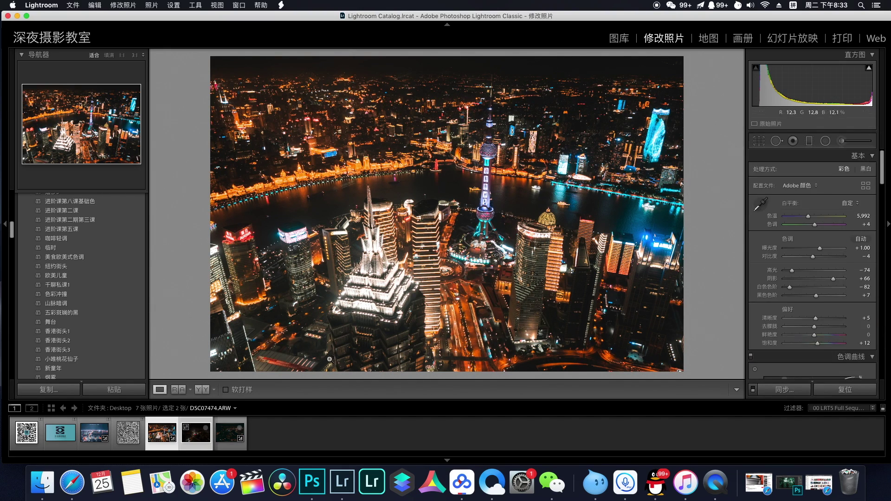
- Reset and undo the edits, then move to the next photo, DSC07491.ARW
{"action": "left_click", "coordinate": [853, 391]}
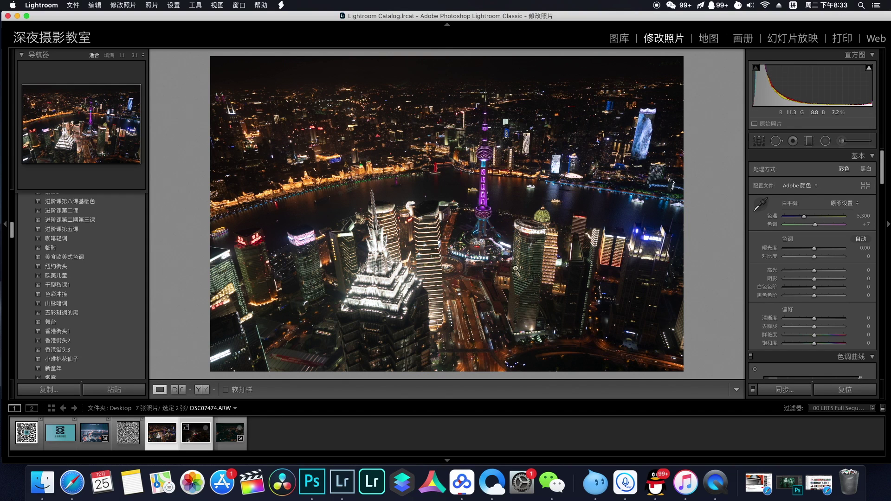
{"action": "key", "text": "super+z"}
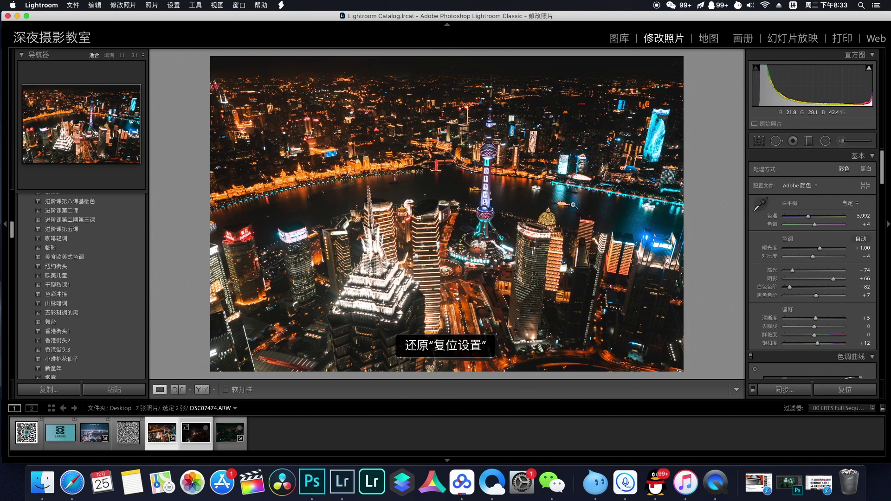
{"action": "key", "text": "Right"}
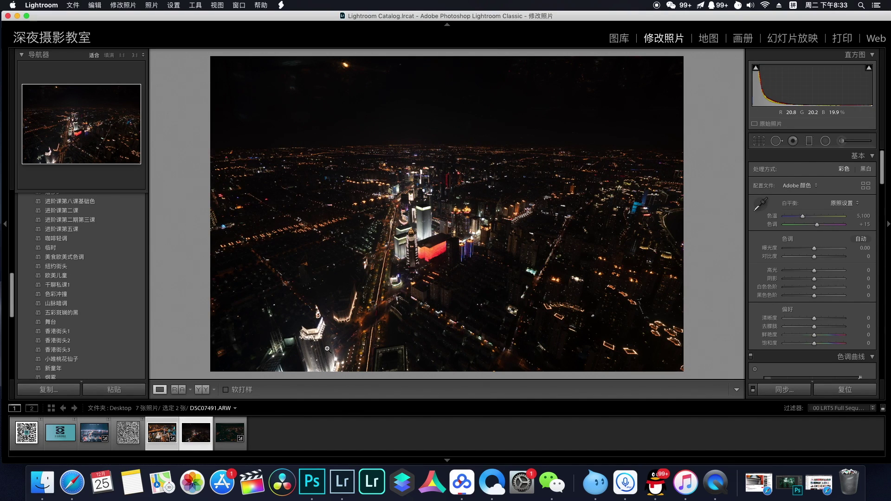
- Move from the Shanghai photo to the second night photo and raise its Exposure
{"action": "left_click", "coordinate": [155, 435]}
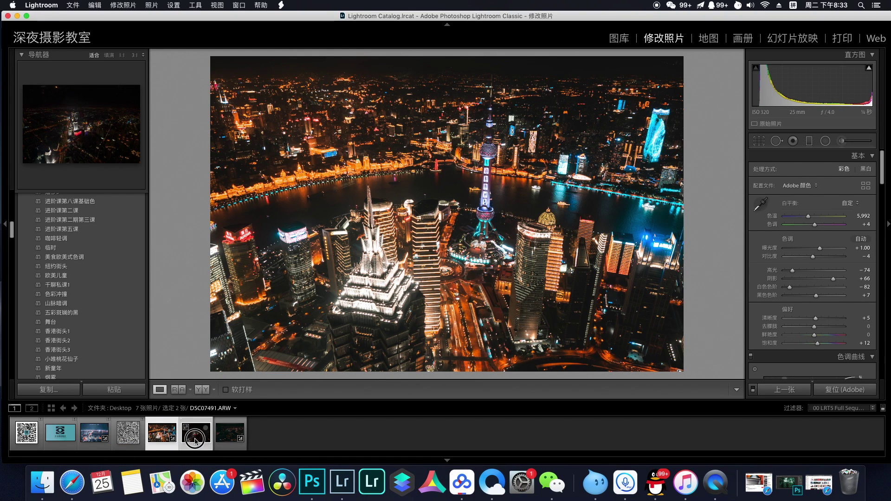
{"action": "key", "text": "Right"}
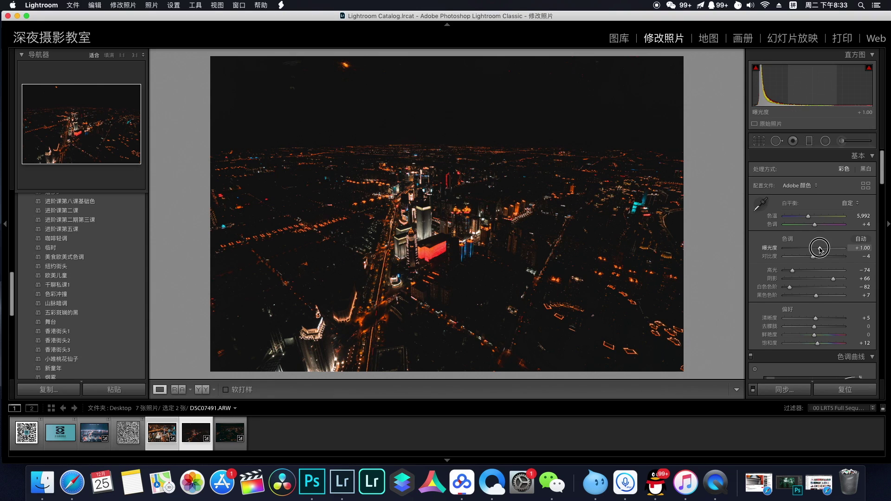
{"action": "left_click_drag", "start_coordinate": [820, 249], "coordinate": [826, 250]}
- Crop the top edge down to remove the dark sky, then cool the Temperature
{"action": "key", "text": "r"}
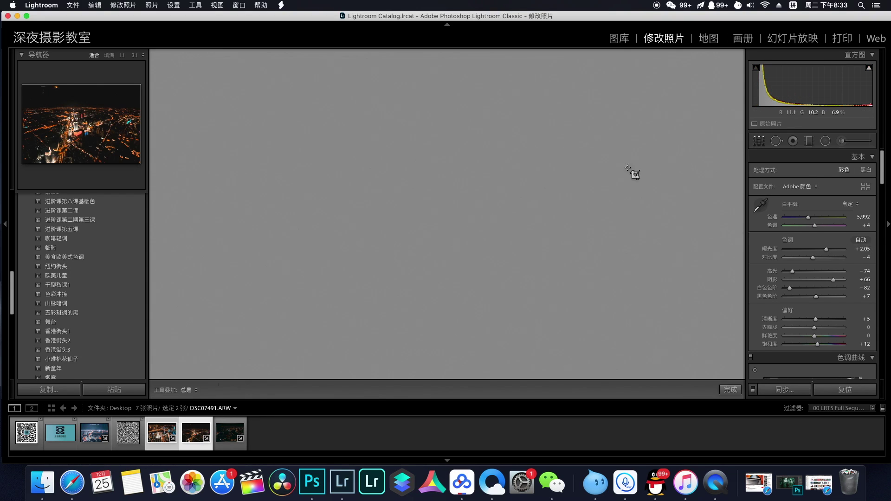
{"action": "left_click_drag", "start_coordinate": [447, 54], "coordinate": [447, 92]}
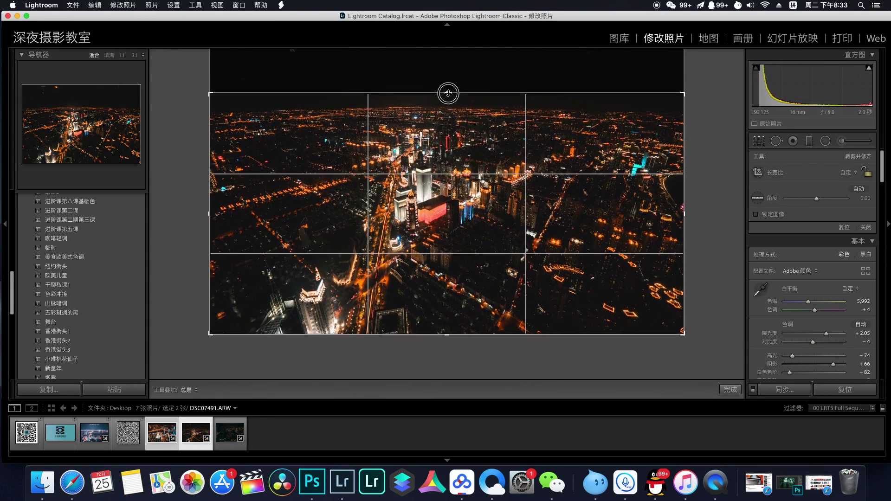
{"action": "key", "text": "Return"}
{"action": "left_click_drag", "start_coordinate": [808, 216], "coordinate": [805, 217]}
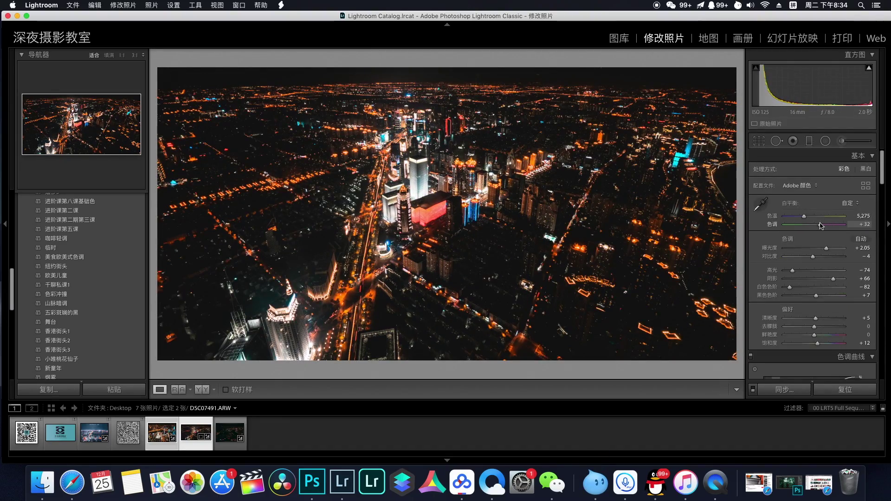
- Zoom to 1:1 and pan across the city to inspect detail, then return to full view
{"action": "scroll", "coordinate": [817, 218], "scroll_direction": "down", "scroll_amount": 2}
{"action": "scroll", "coordinate": [834, 214], "scroll_direction": "down", "scroll_amount": 2}
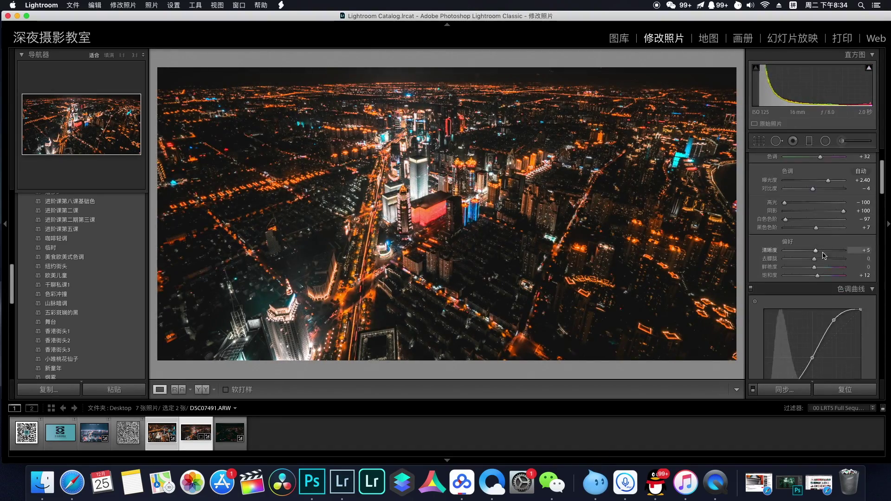
{"action": "scroll", "coordinate": [834, 213], "scroll_direction": "down", "scroll_amount": 2}
{"action": "left_click_drag", "start_coordinate": [348, 192], "coordinate": [580, 109]}
{"action": "left_click", "coordinate": [580, 109]}
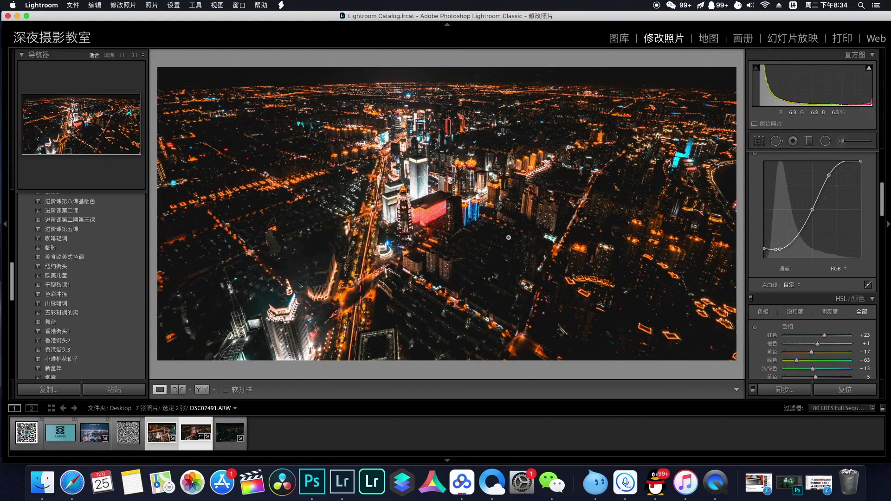
{"action": "left_click", "coordinate": [285, 208]}
{"action": "left_click_drag", "start_coordinate": [328, 294], "coordinate": [398, 155]}
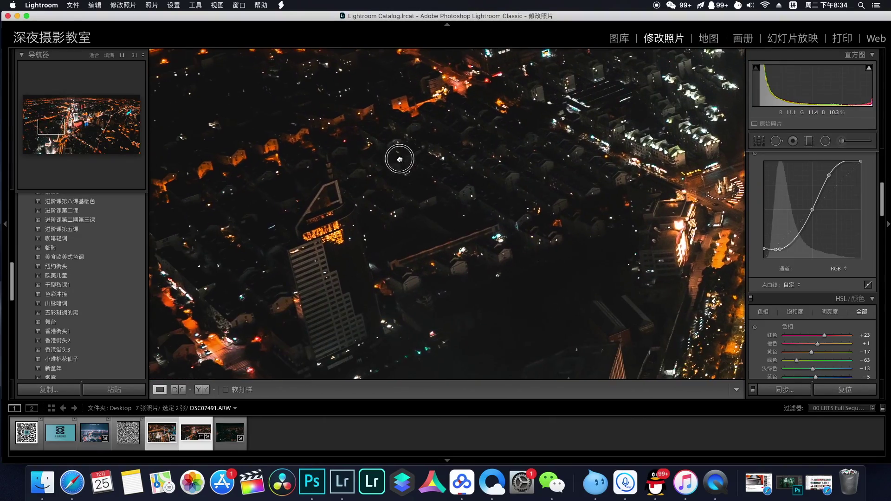
{"action": "mouse_move", "coordinate": [352, 245]}
{"action": "left_mouse_down"}
{"action": "mouse_move", "coordinate": [448, 153]}
{"action": "mouse_move", "coordinate": [406, 242]}
{"action": "left_mouse_up"}
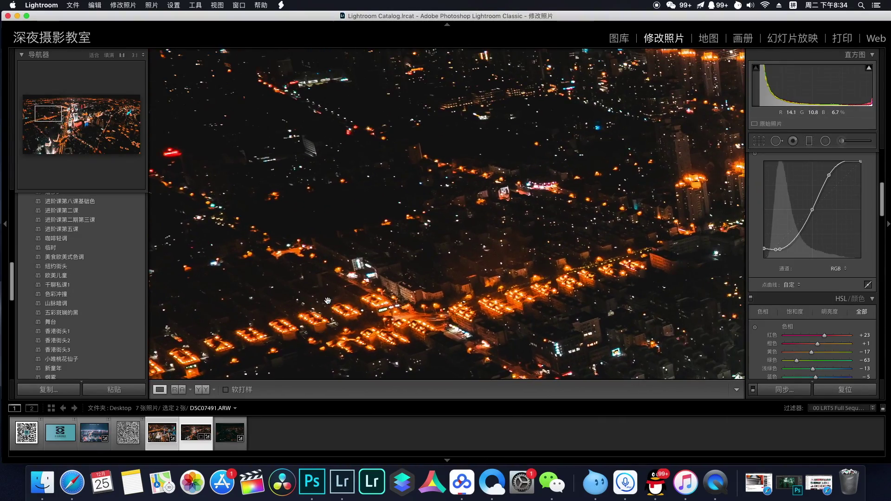
{"action": "left_click", "coordinate": [406, 242]}
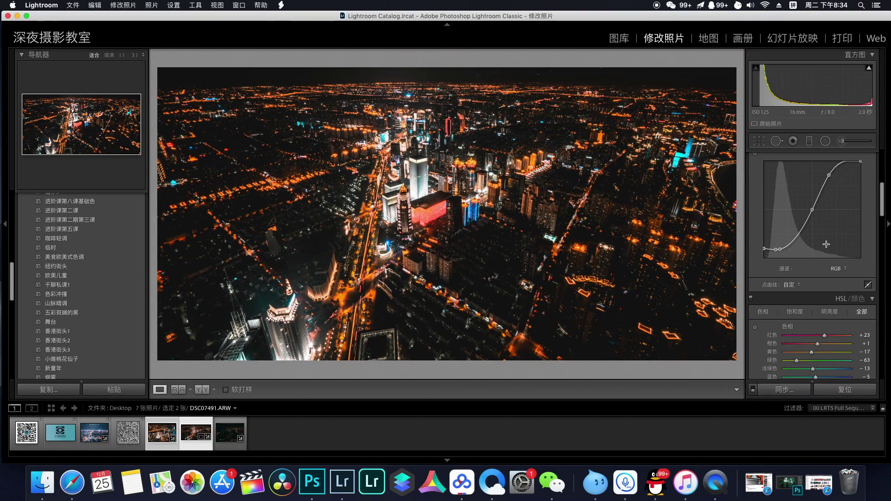
- Try the 五彩斑斓的黑 preset on the second photo
{"action": "scroll", "coordinate": [817, 218], "scroll_direction": "up", "scroll_amount": 5}
{"action": "scroll", "coordinate": [830, 228], "scroll_direction": "down", "scroll_amount": 3}
{"action": "scroll", "coordinate": [829, 227], "scroll_direction": "down", "scroll_amount": 3}
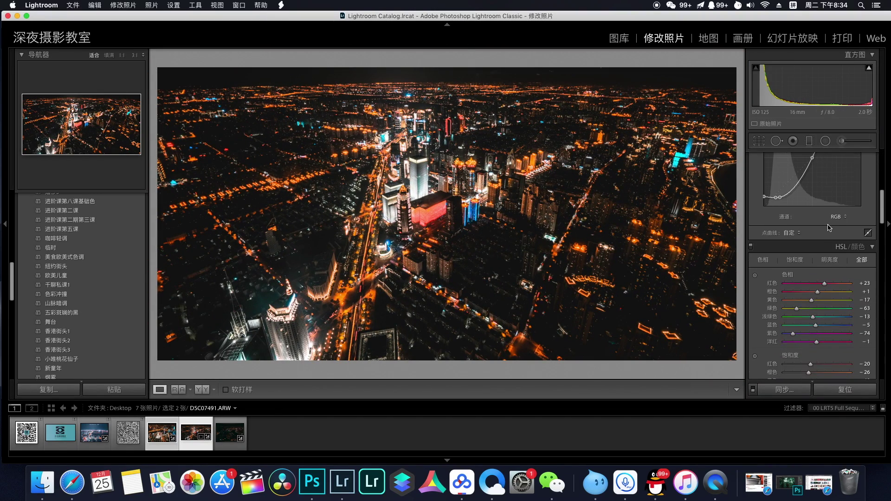
{"action": "scroll", "coordinate": [829, 228], "scroll_direction": "down", "scroll_amount": 2}
{"action": "scroll", "coordinate": [813, 203], "scroll_direction": "down", "scroll_amount": 2}
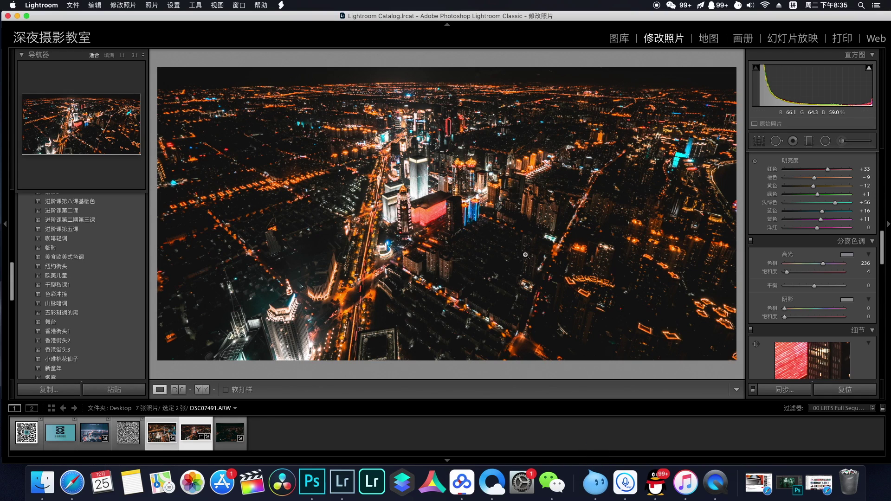
{"action": "left_click", "coordinate": [78, 314]}
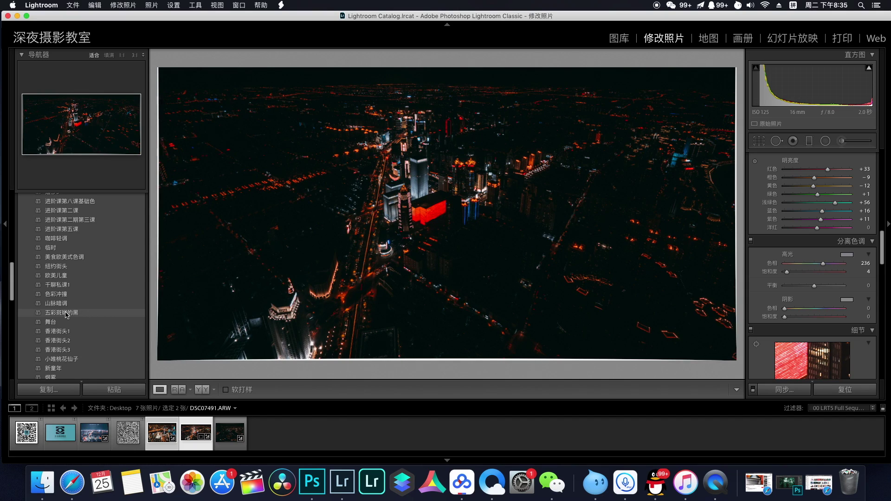
{"action": "left_click", "coordinate": [67, 314]}
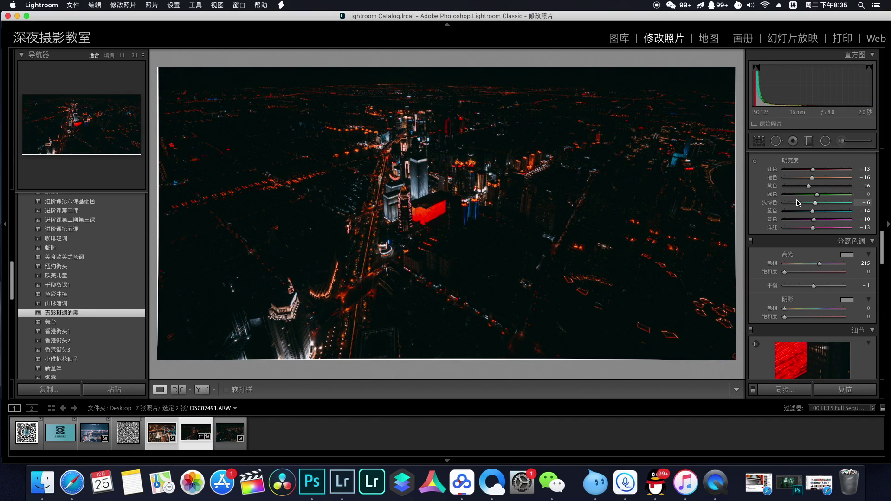
- Undo the preset to restore the manual edits and return to the Shanghai photo
{"action": "scroll", "coordinate": [798, 203], "scroll_direction": "up", "scroll_amount": 10}
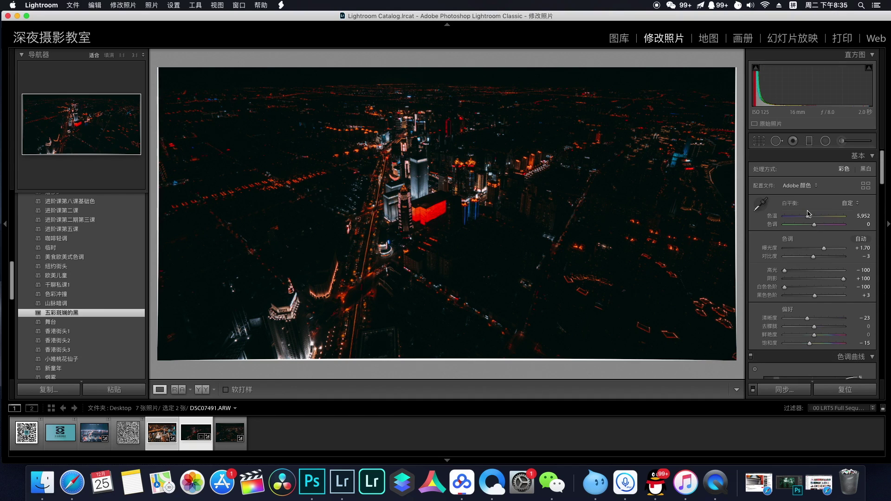
{"action": "key", "text": "super+z"}
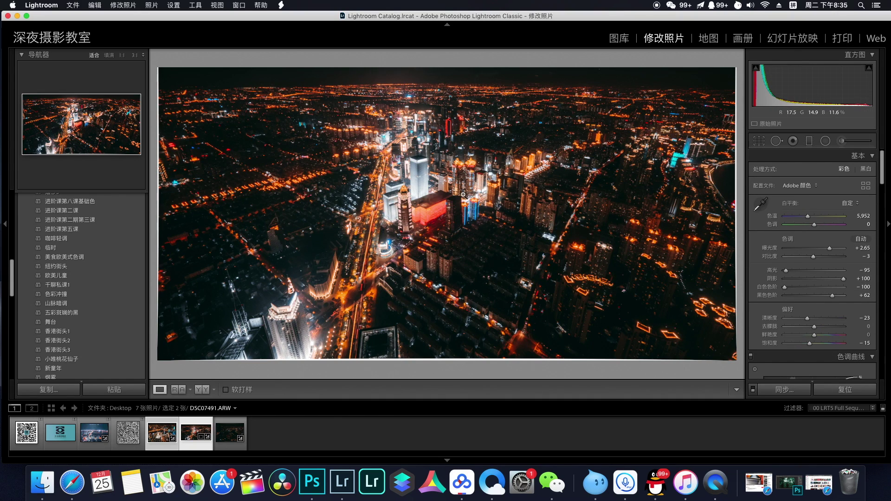
{"action": "key", "text": "Left"}
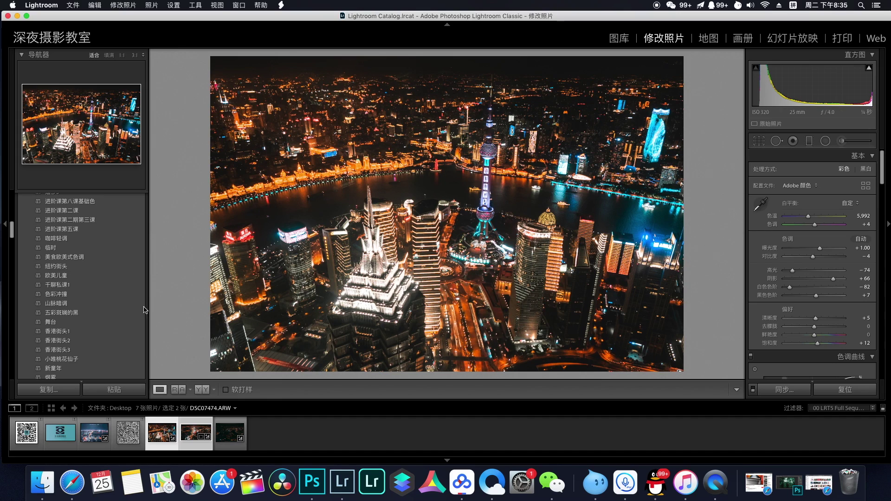
- Apply the 五彩斑斓的黑 preset to Shanghai, then try 香港街头2 with a strong Exposure boost
{"action": "left_click", "coordinate": [84, 314]}
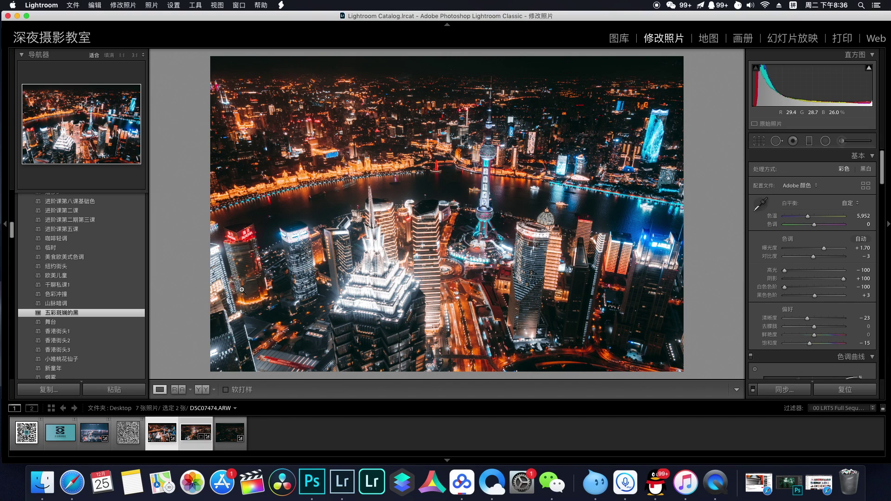
{"action": "left_click", "coordinate": [114, 341]}
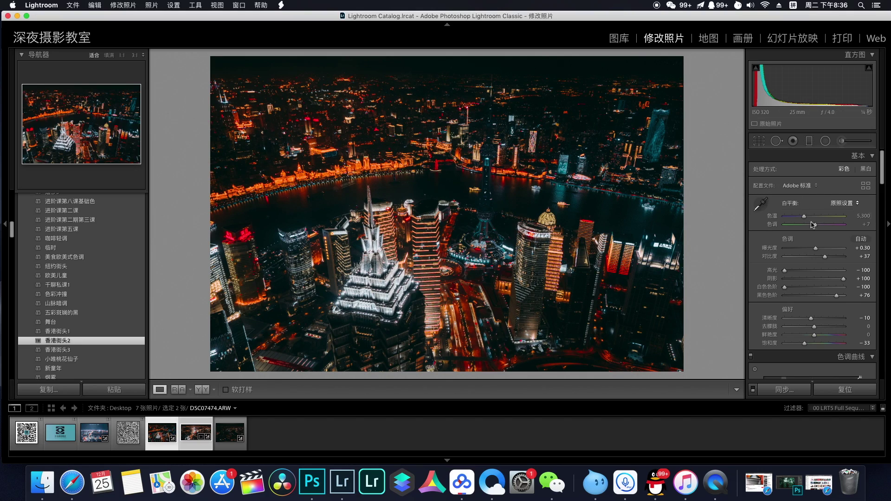
{"action": "left_click_drag", "start_coordinate": [815, 249], "coordinate": [820, 251]}
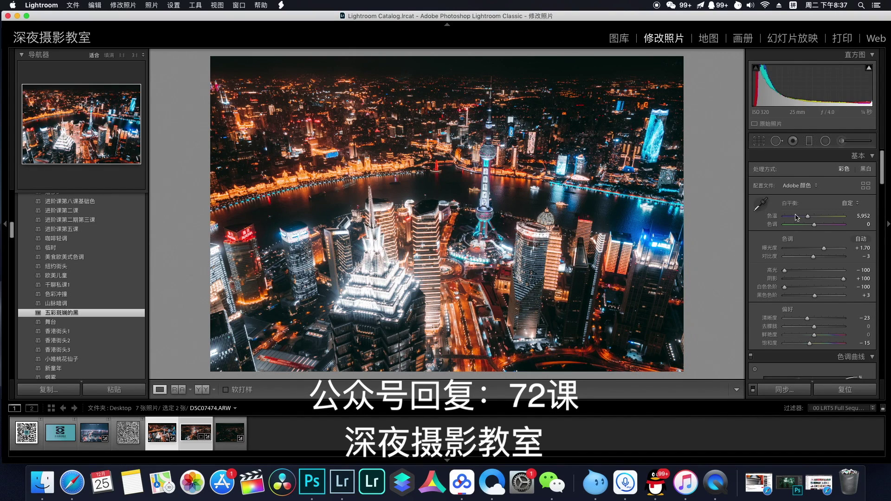
{"action": "left_click_drag", "start_coordinate": [883, 181], "coordinate": [883, 191]}
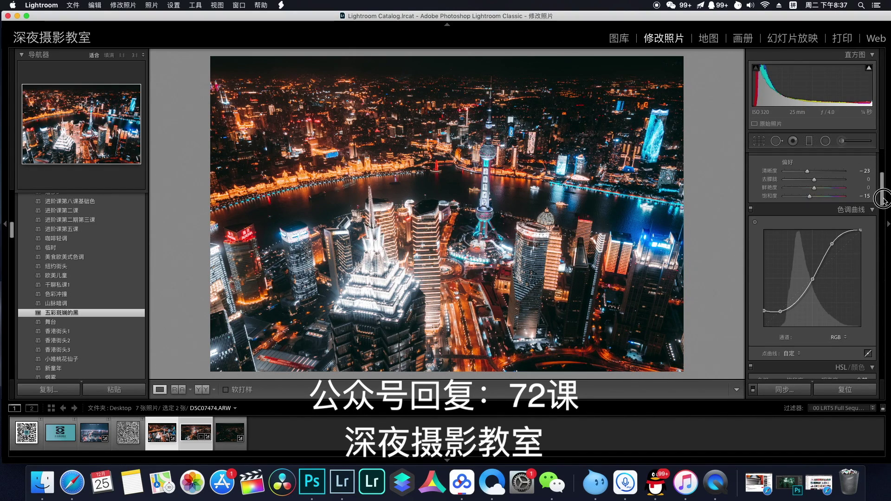
{"action": "scroll", "coordinate": [853, 211], "scroll_direction": "up", "scroll_amount": 2}
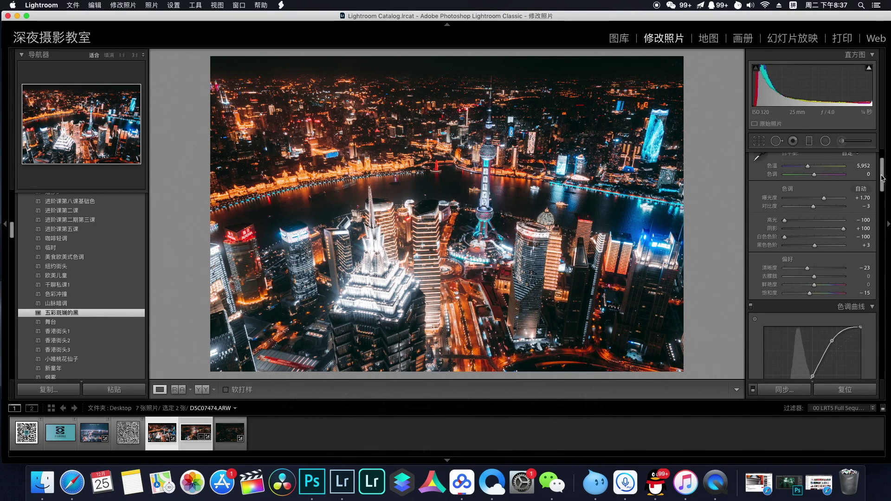
{"action": "scroll", "coordinate": [883, 178], "scroll_direction": "up", "scroll_amount": 3}
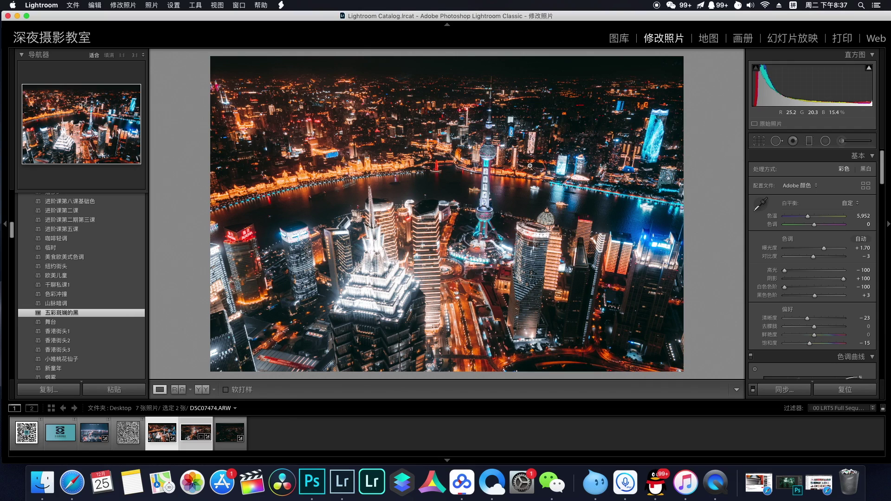